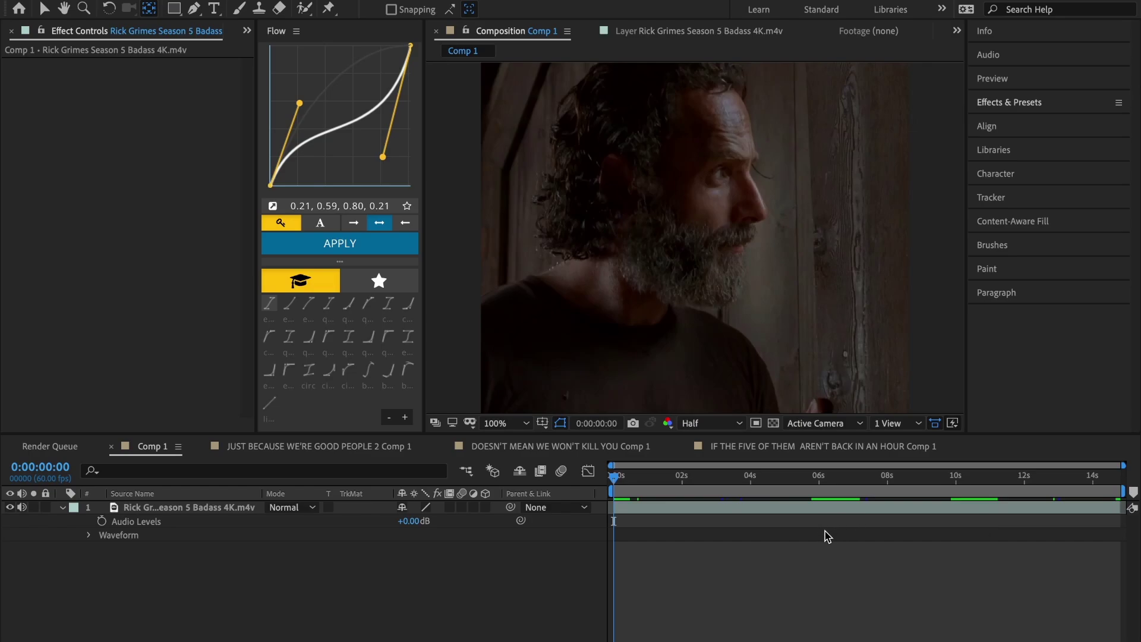
Show the dialogue clip's audio waveform, zoom the timeline, and park the playhead at 0:00:00:29.
left_click(828, 538)
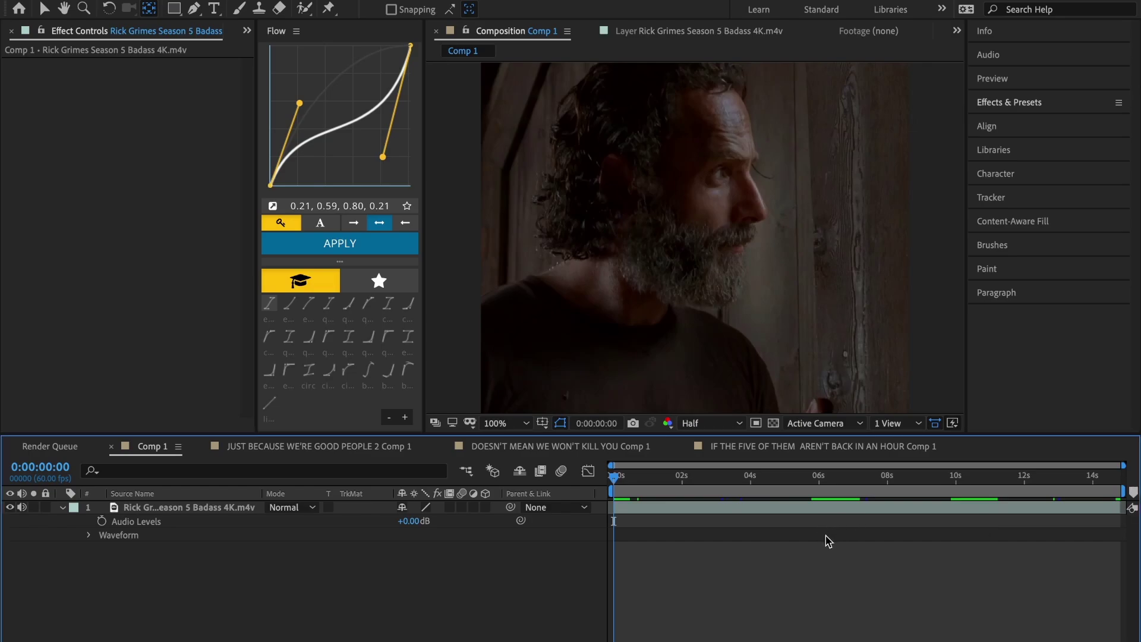
left_click(730, 511)
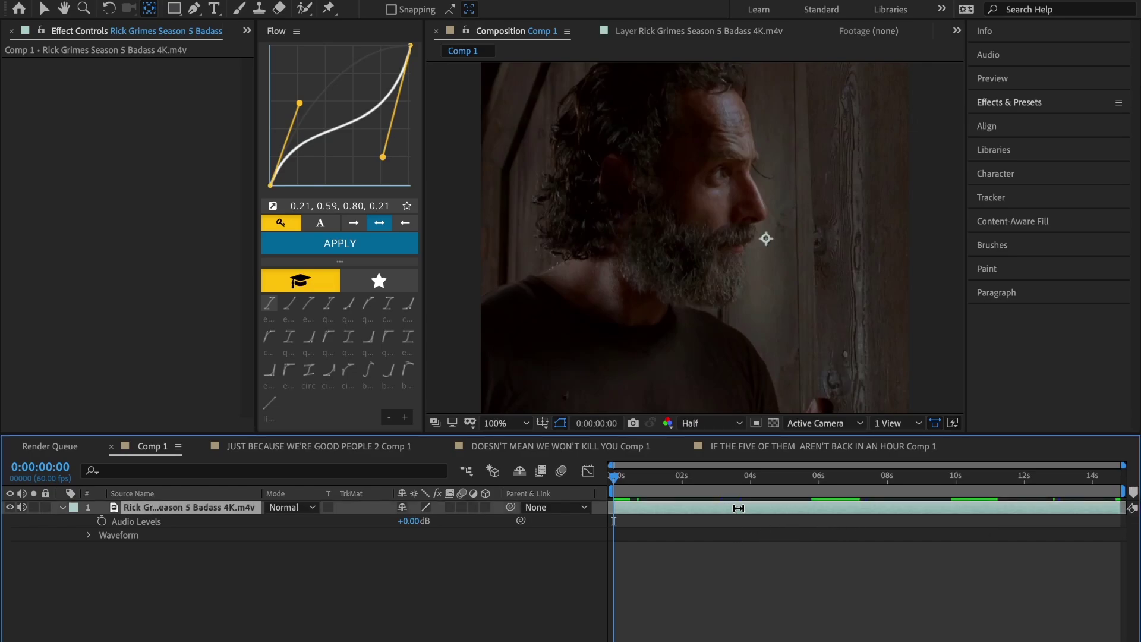
key("l")
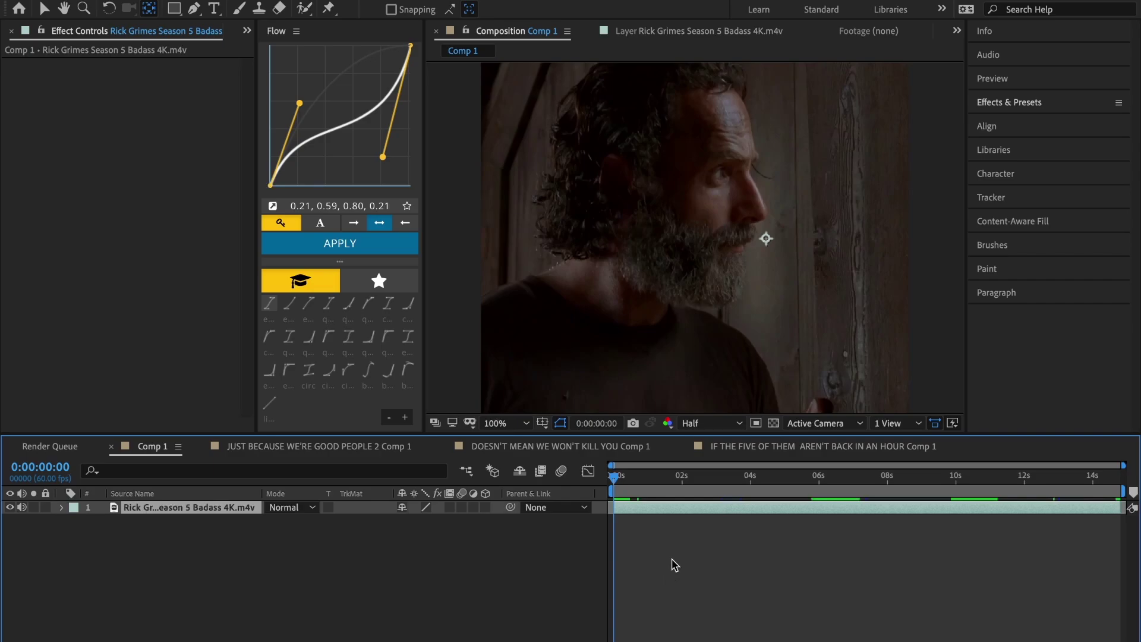
key("l")
key("l")
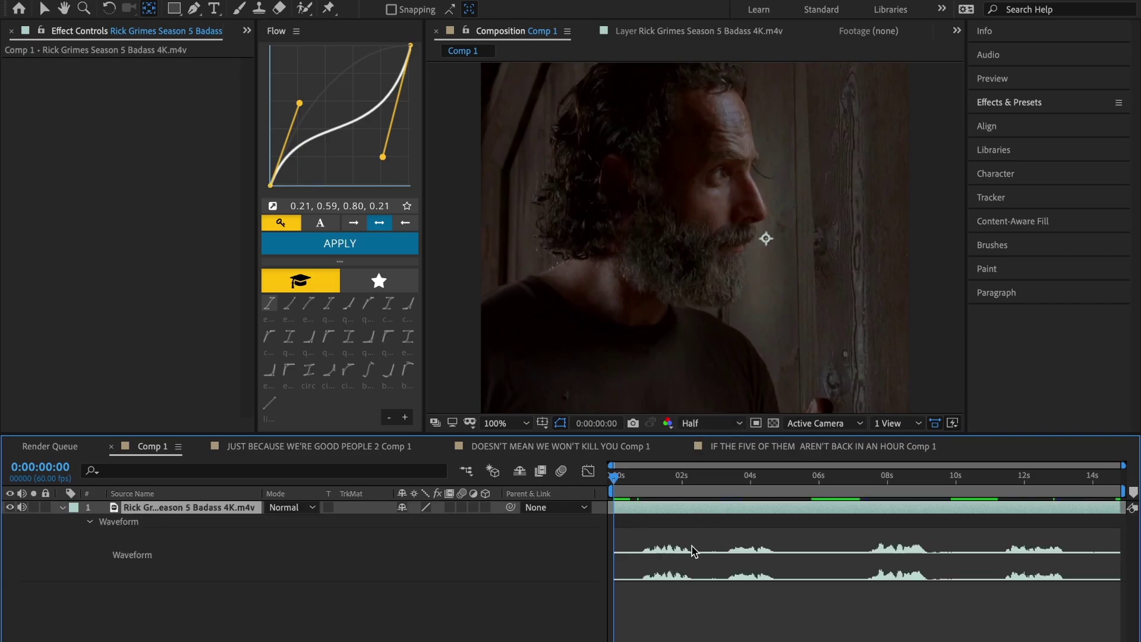
key("equal")
key("equal")
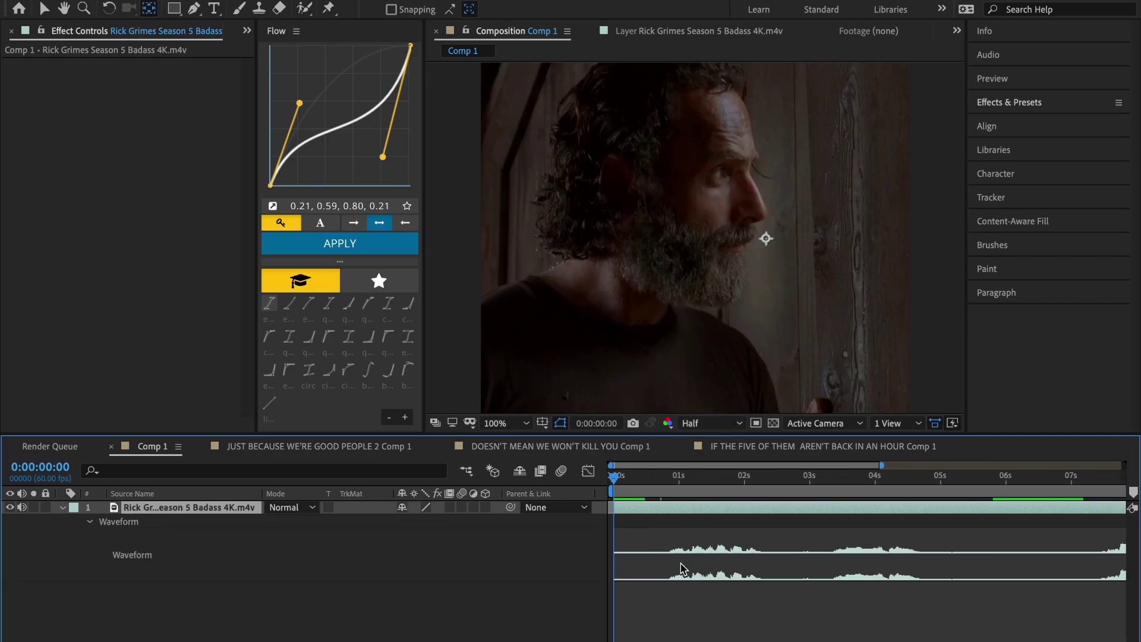
left_click_drag(640, 492, 647, 493)
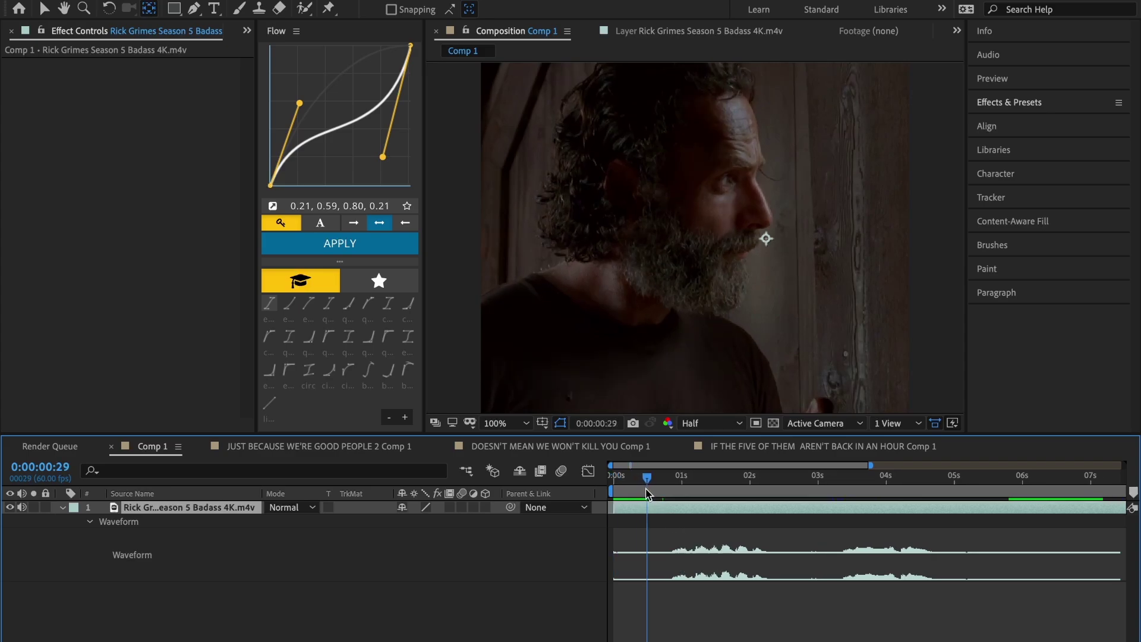
key("ctrl+t")
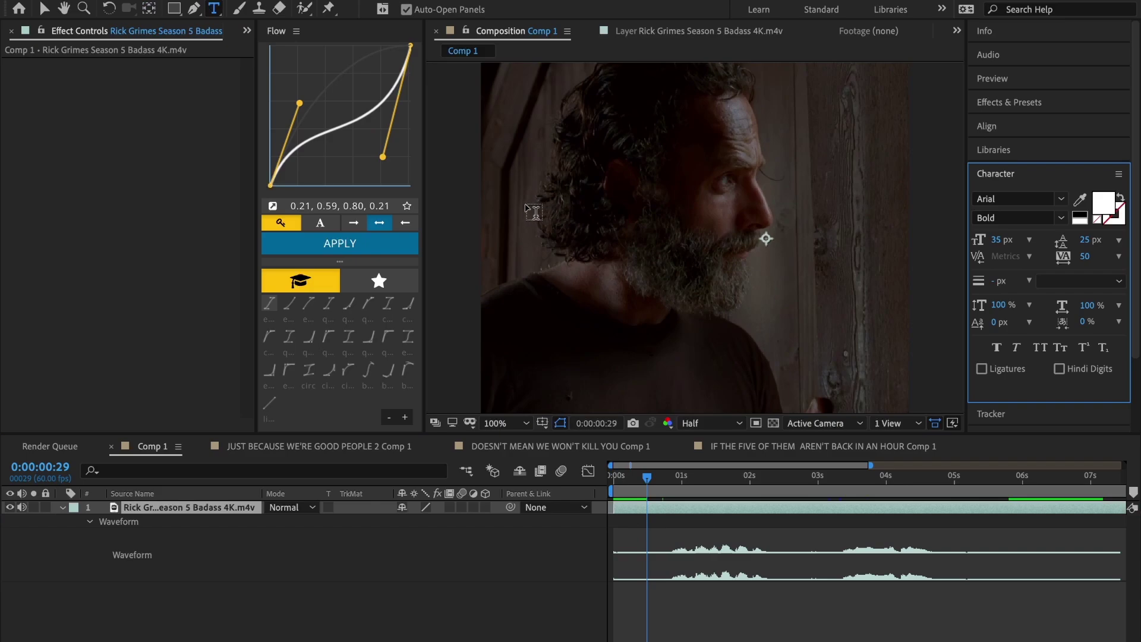
Add a paragraph text layer over the clip reading 'JUST BECAUSE WE'RE GOOD PEOPLE' in white Arial Bold.
left_click_drag(529, 194, 868, 345)
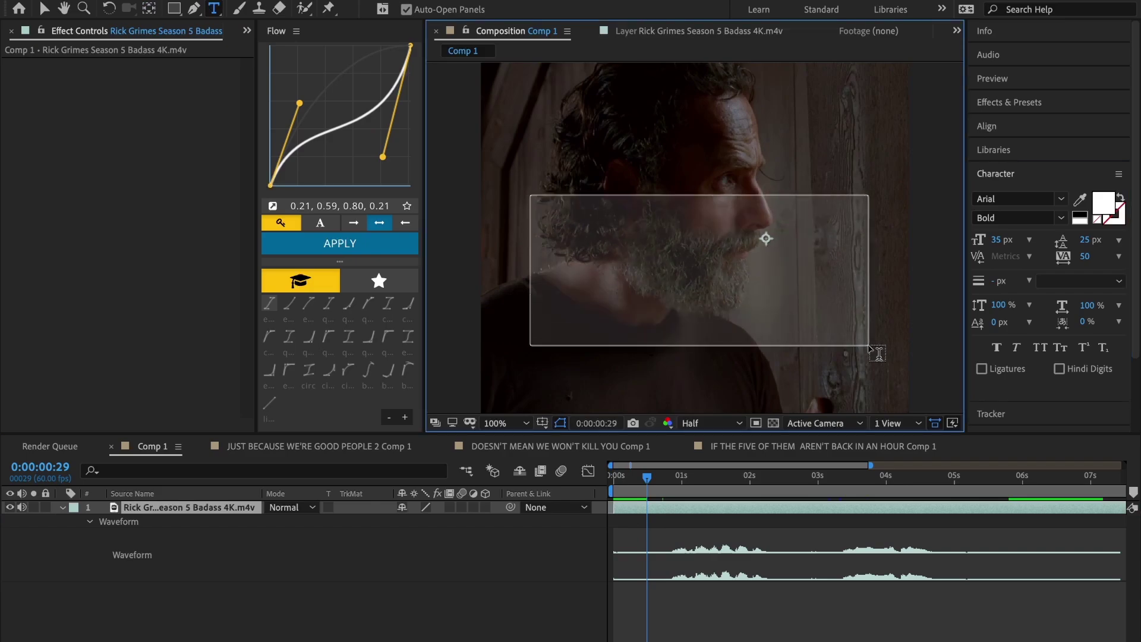
type("IF")
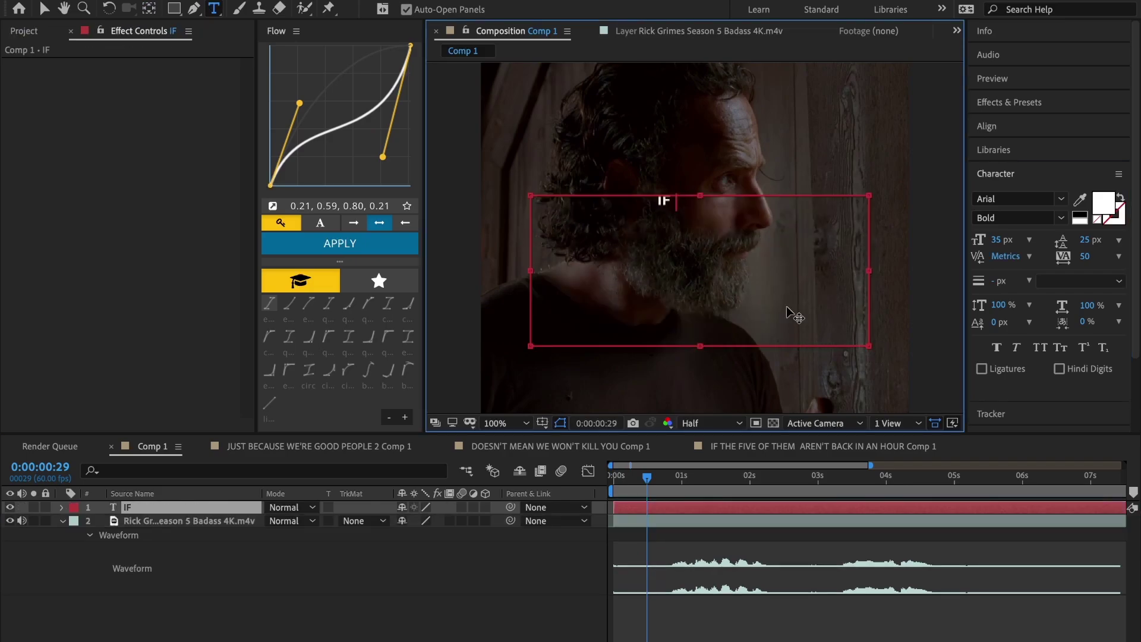
type(" THE")
key("BackSpace")
type("JU")
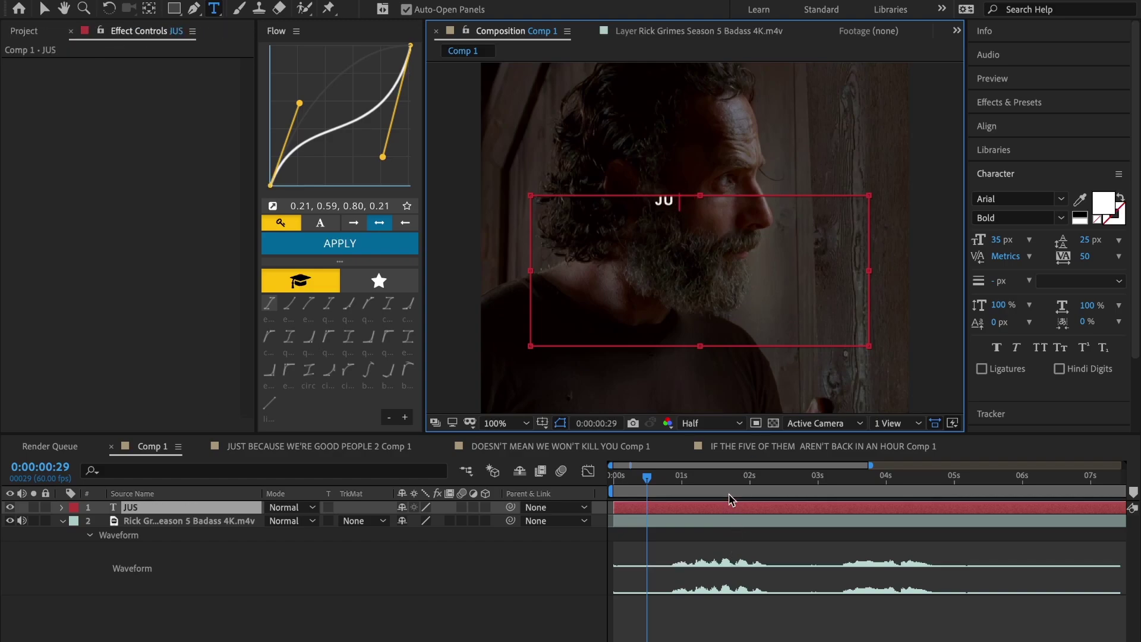
type("ST BECAUSE WE'RE GOOD")
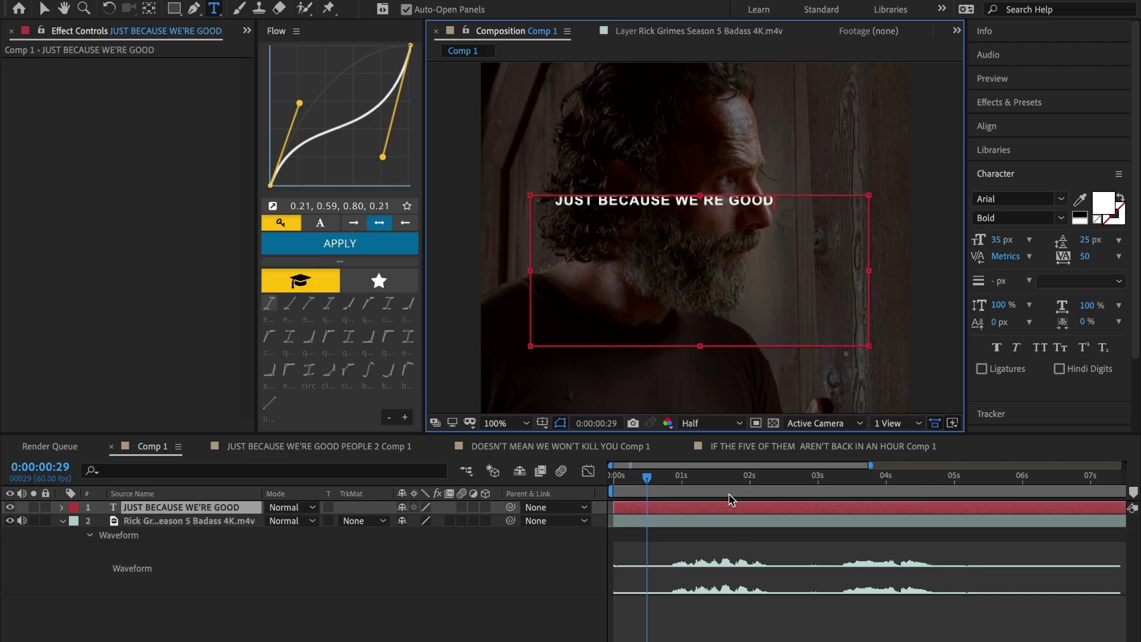
type(" PEOPLE")
left_click(727, 533)
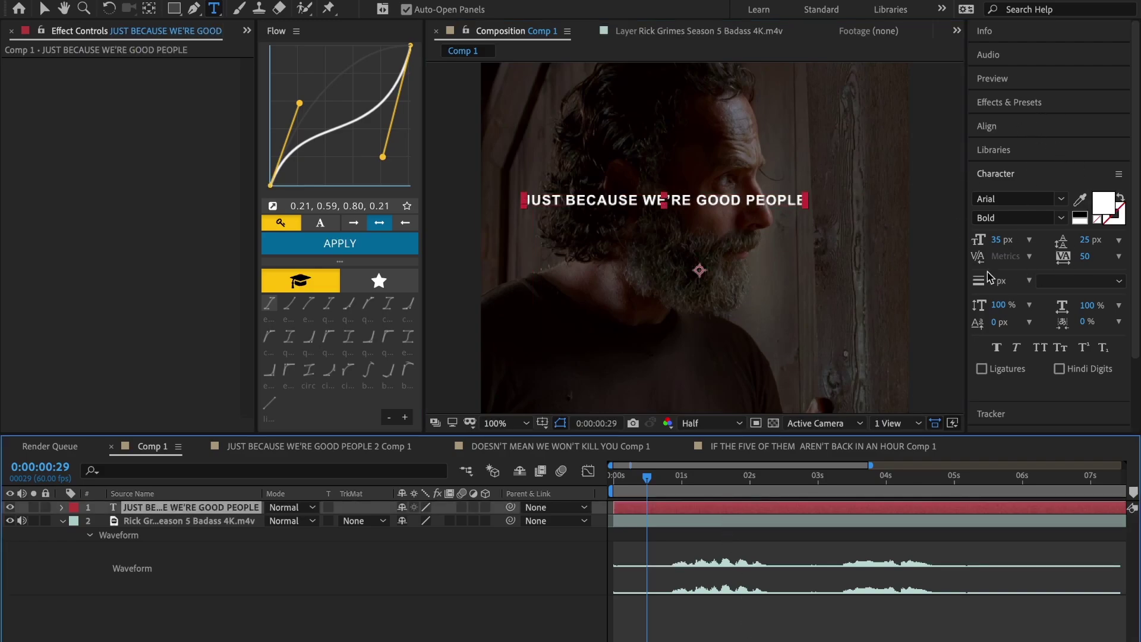
Centre the subtitle horizontally and vertically in the frame.
left_click(1040, 172)
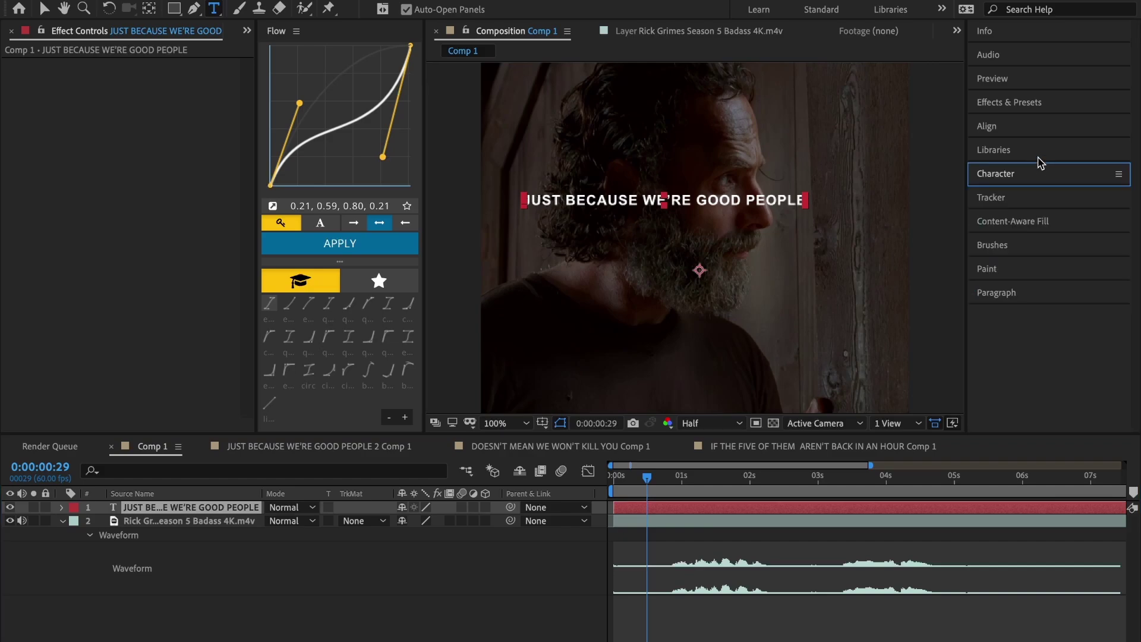
left_click(1035, 130)
left_click(1010, 167)
left_click(1091, 166)
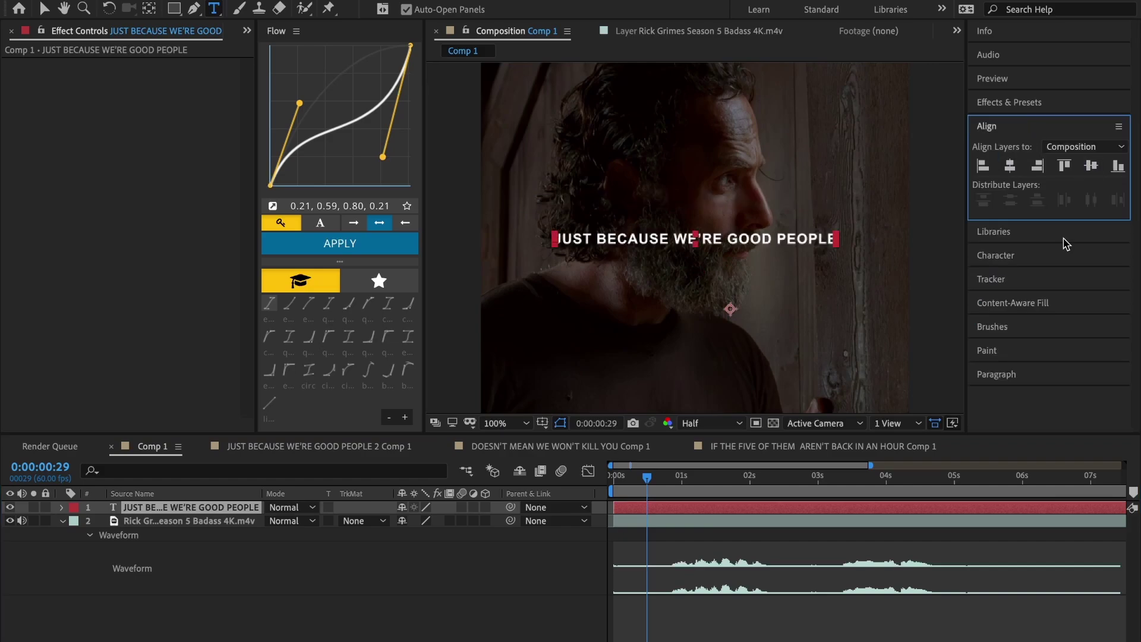
left_click(909, 606)
Split the subtitle layer at 0:00:00:36 and trim its end to about 3 seconds.
key("space")
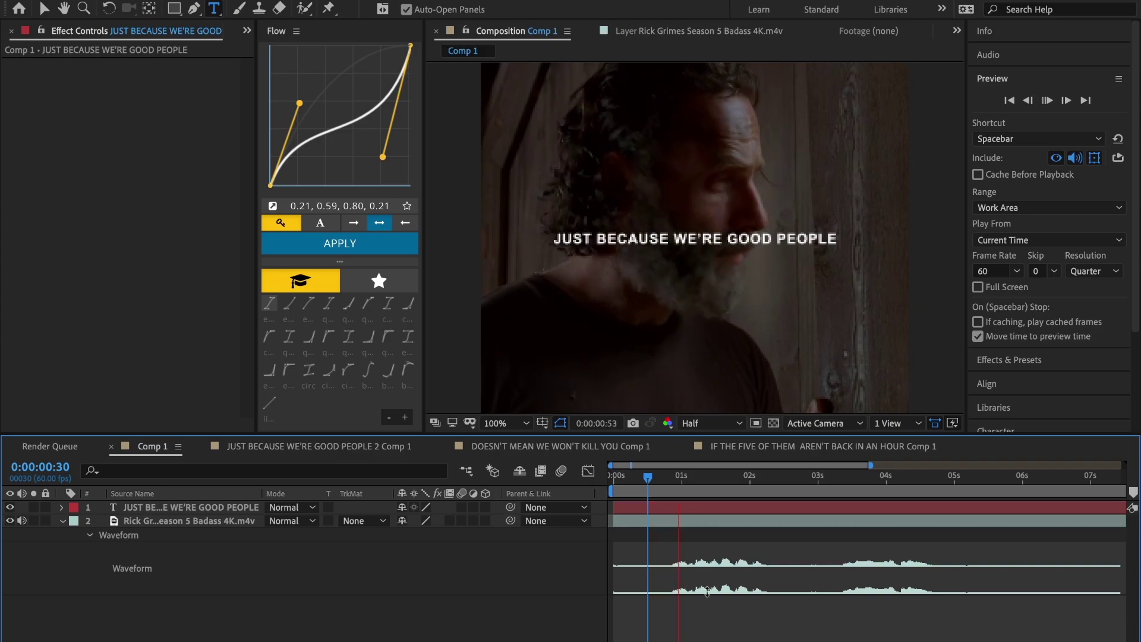
left_click(655, 484)
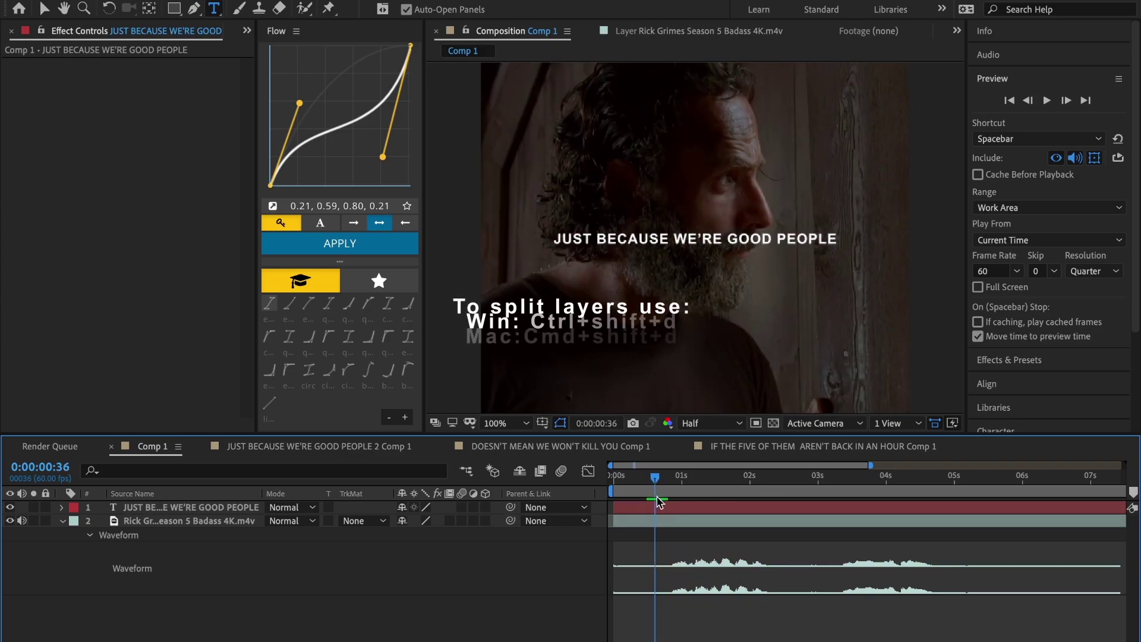
key("ctrl+shift+d")
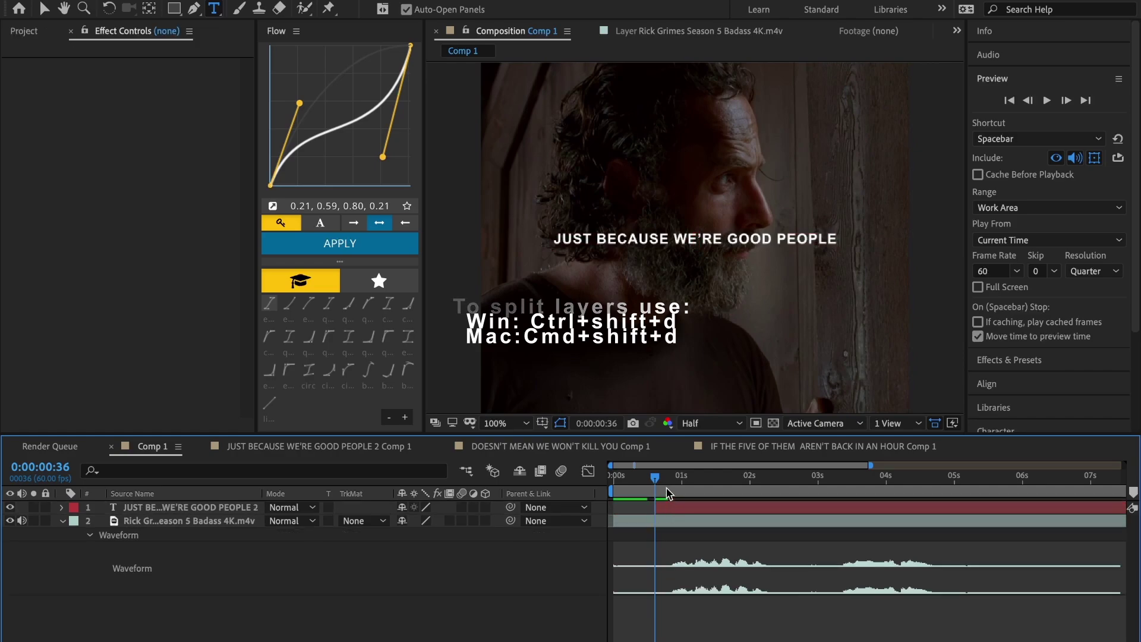
mouse_move(655, 477)
left_mouse_down()
mouse_move(821, 506)
mouse_move(658, 501)
left_mouse_up()
left_click(825, 510)
key("alt+bracketright")
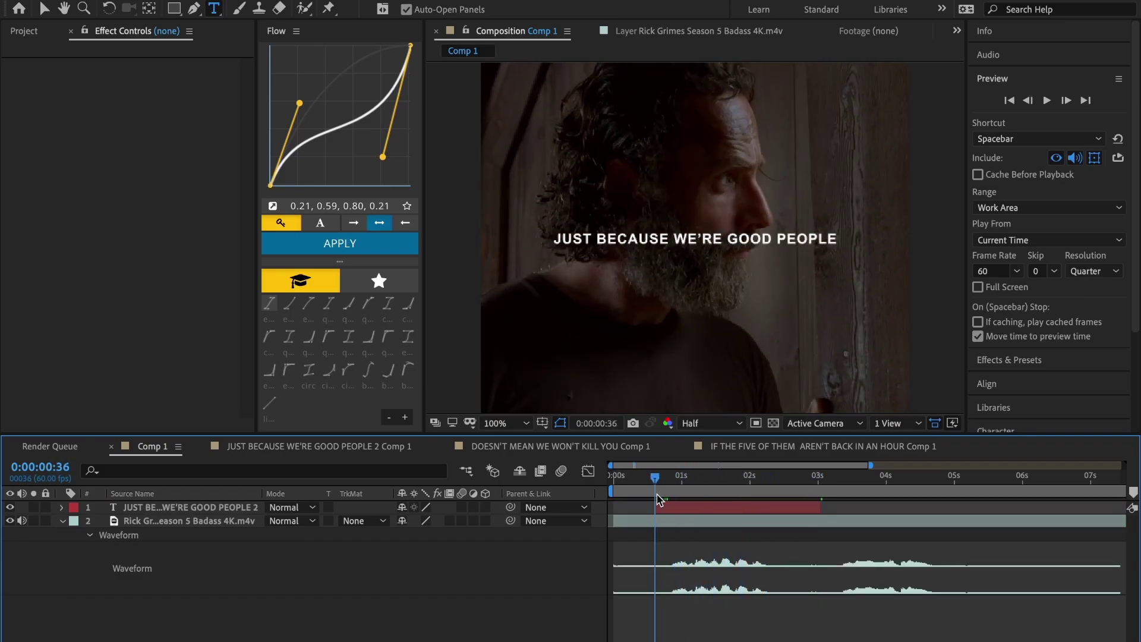
left_click(707, 509)
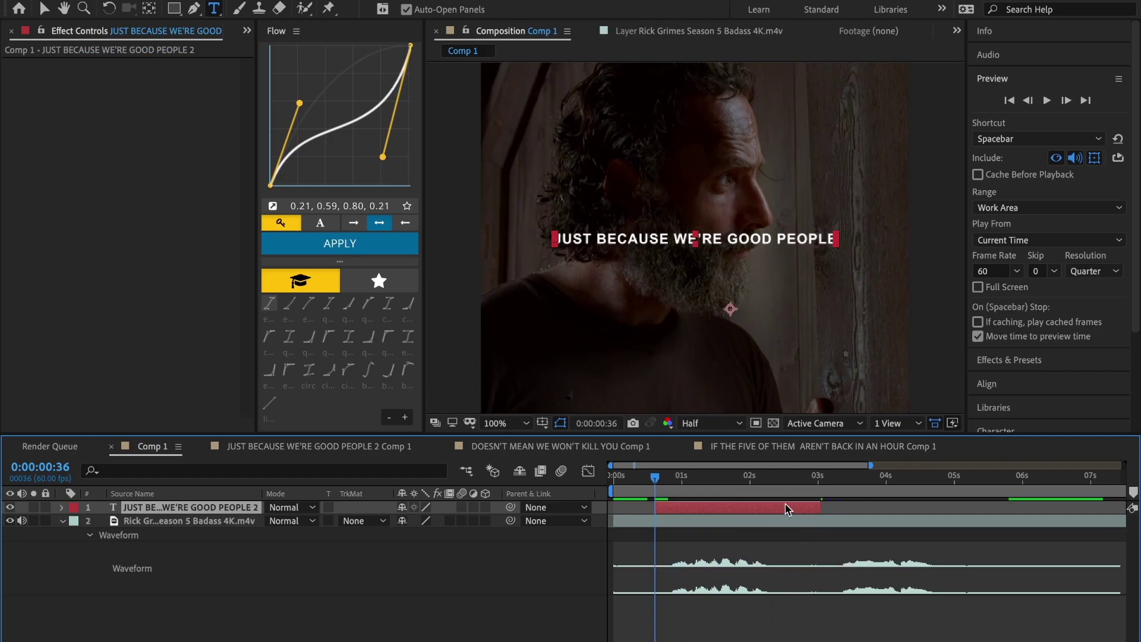
left_click(1052, 82)
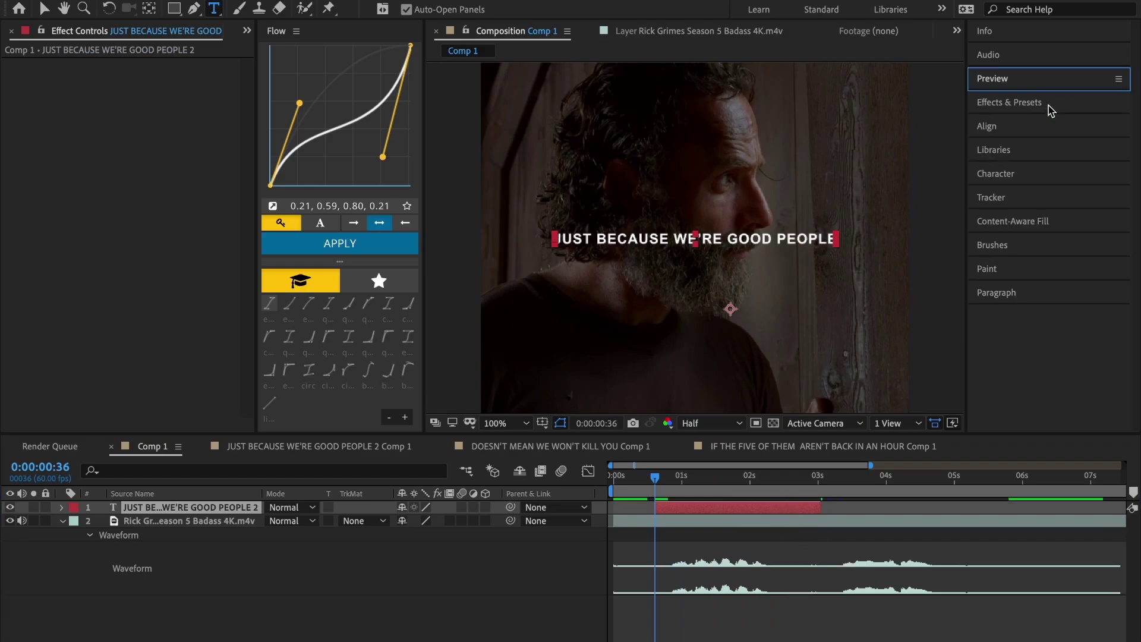
Apply the Slow Fade On preset and move its end Offset keyframe earlier to about 2 seconds.
left_click(1032, 110)
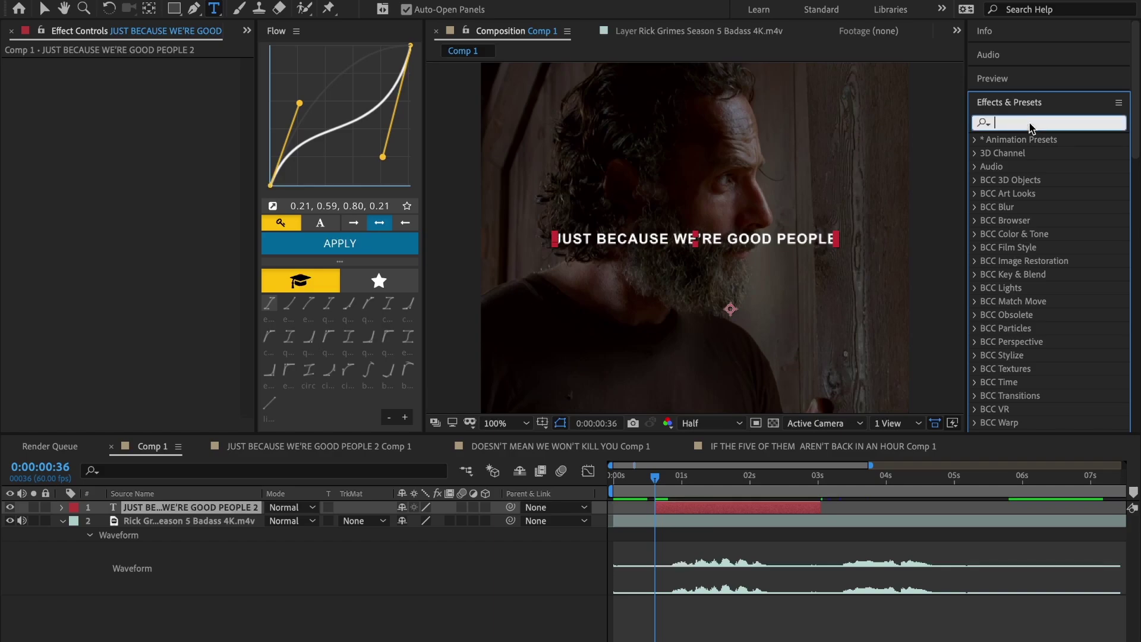
type("slow fa")
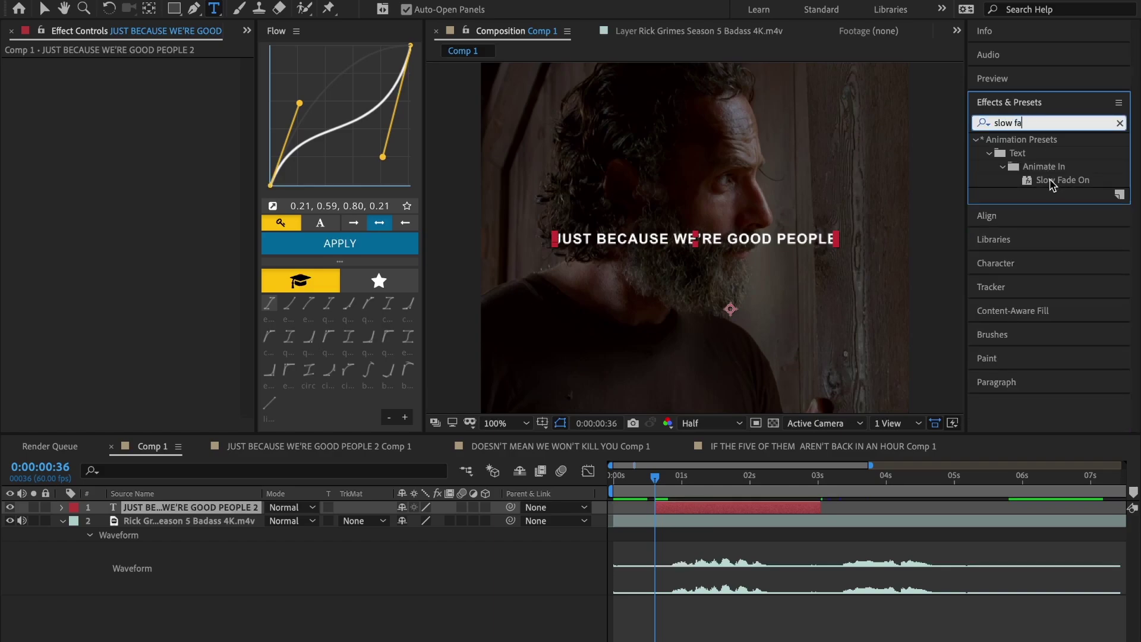
double_click(1051, 181)
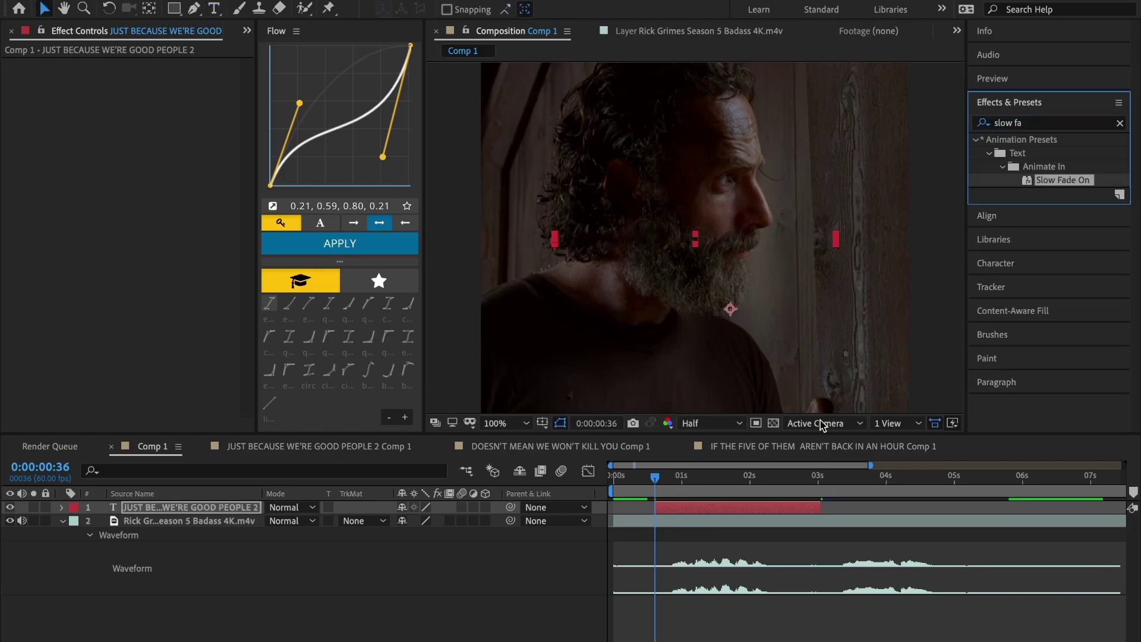
left_click(767, 508)
key("u")
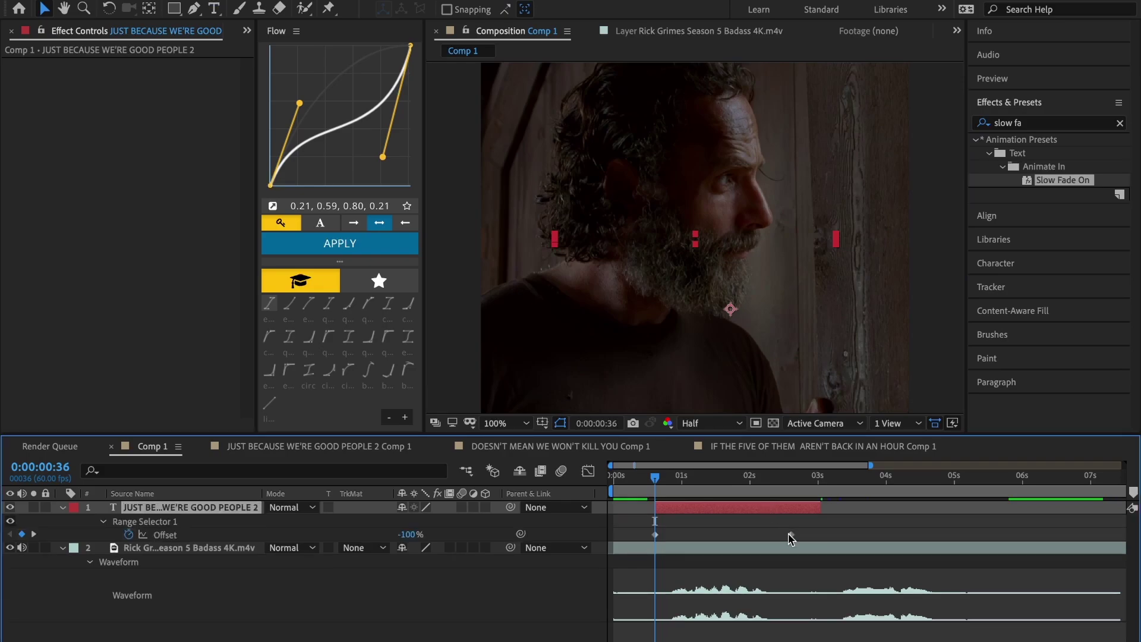
left_click_drag(787, 534, 776, 536)
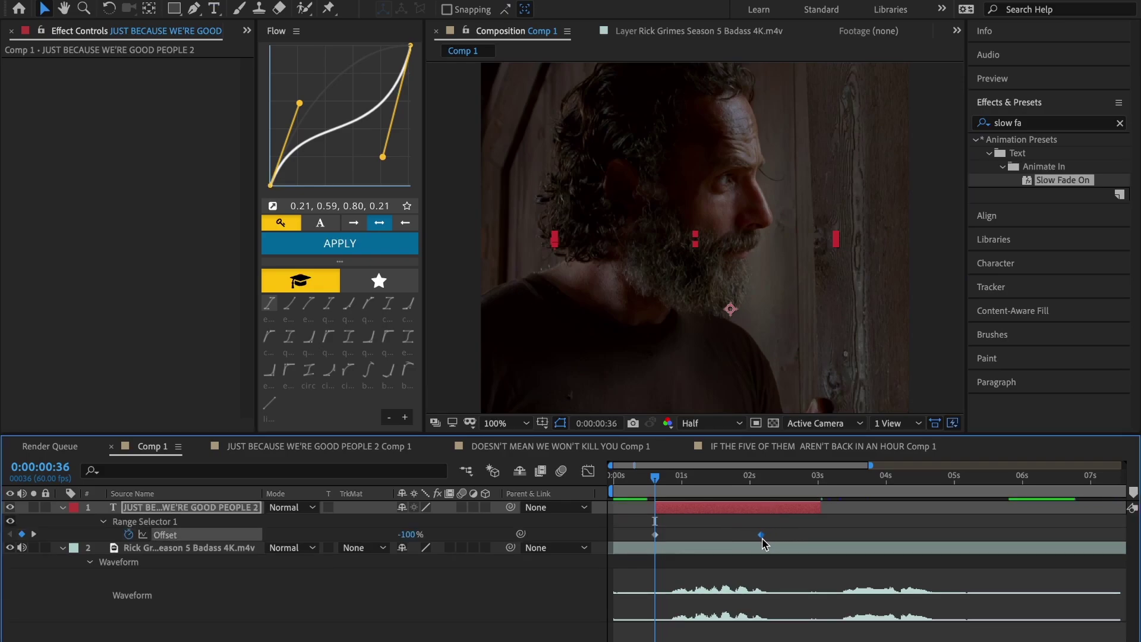
Preview the shortened fade-in and reveal all of the subtitle's changed properties.
left_click_drag(661, 498, 746, 505)
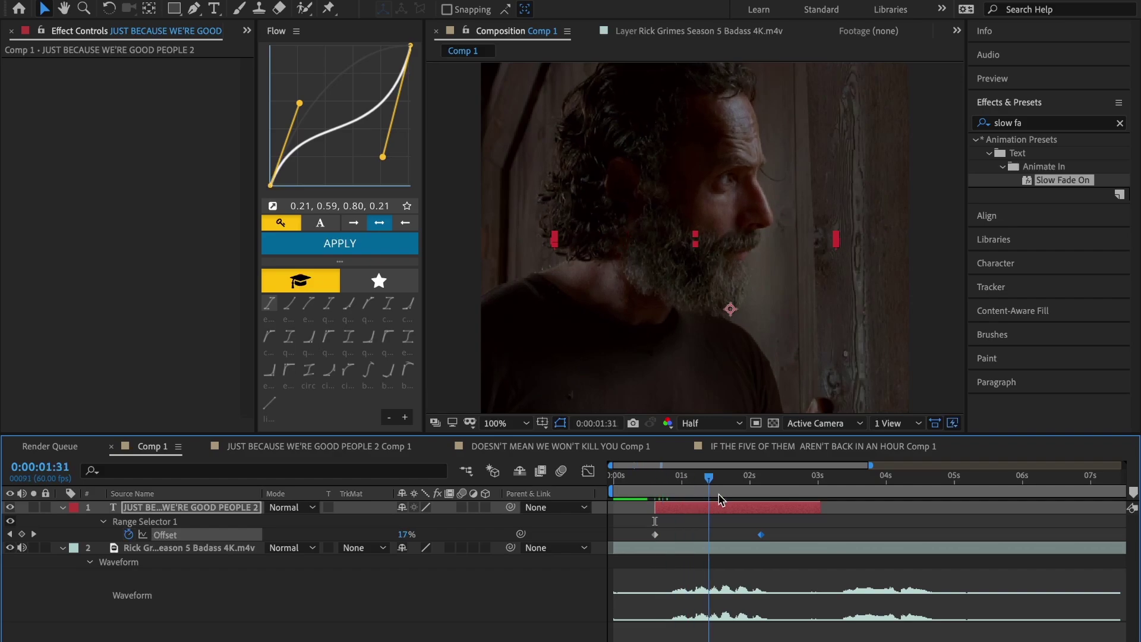
key("j")
left_click(671, 534)
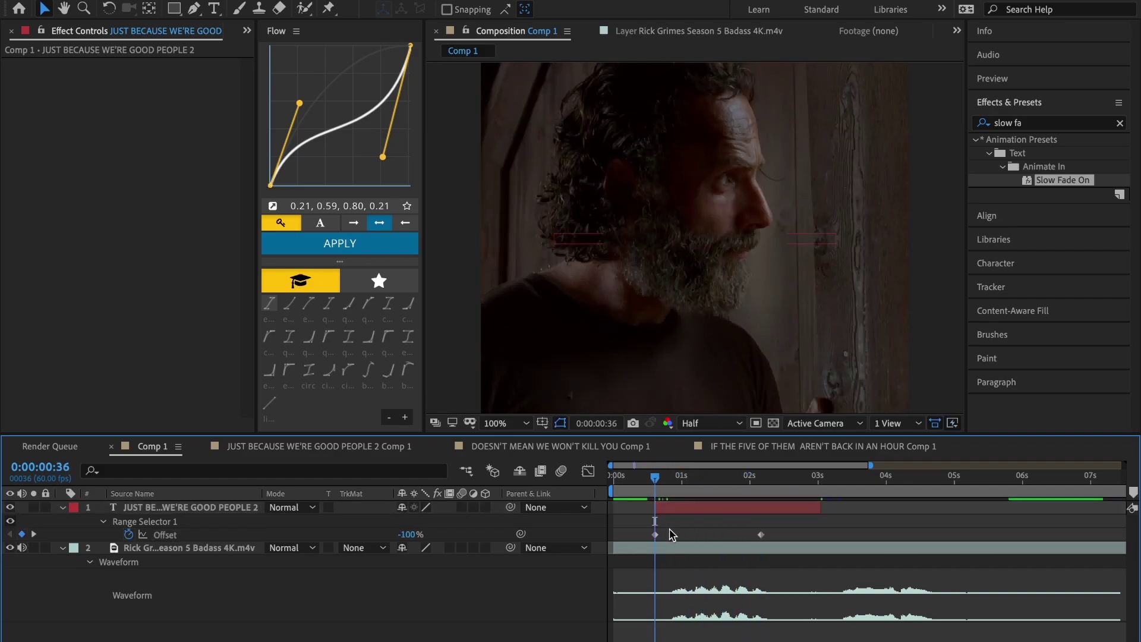
key("space")
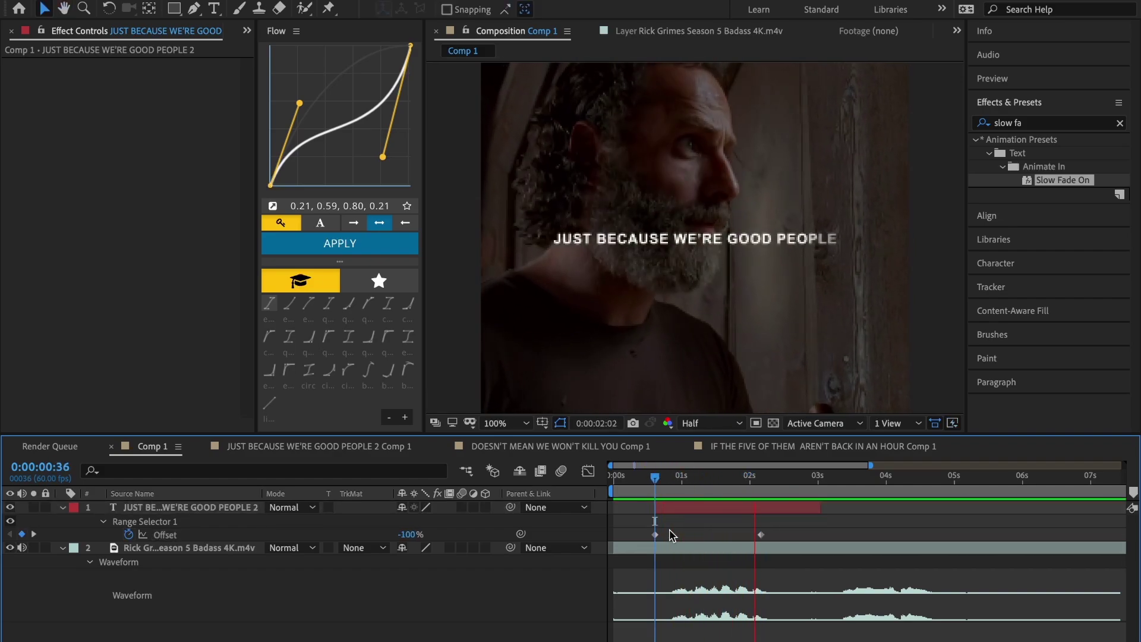
left_click_drag(692, 501, 658, 493)
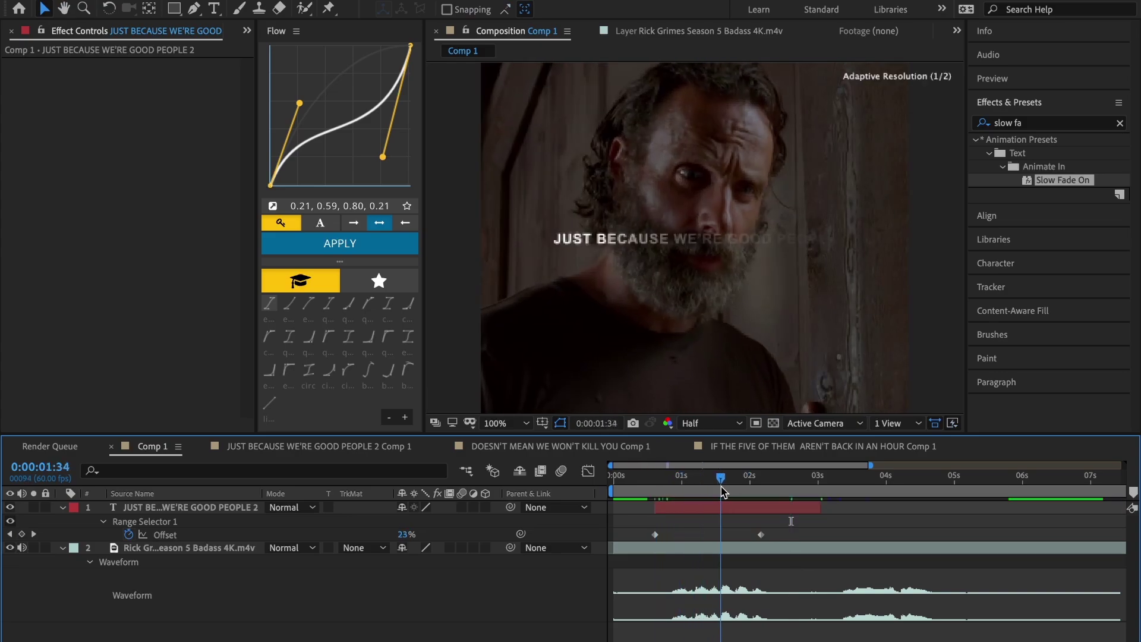
left_click(664, 509)
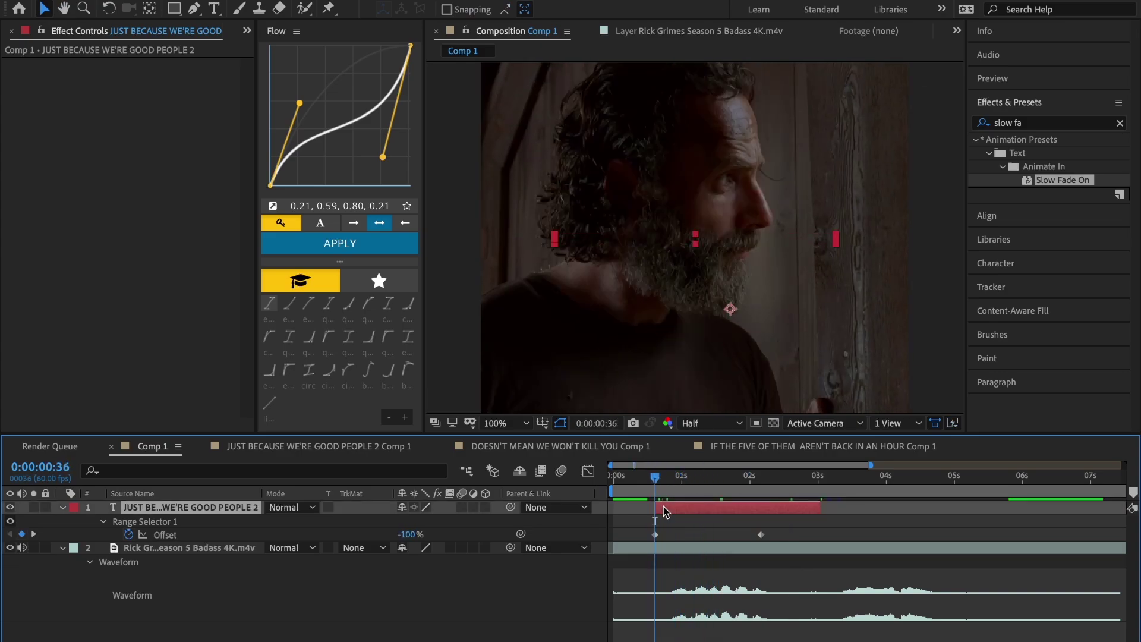
key("u")
key("u")
key("u")
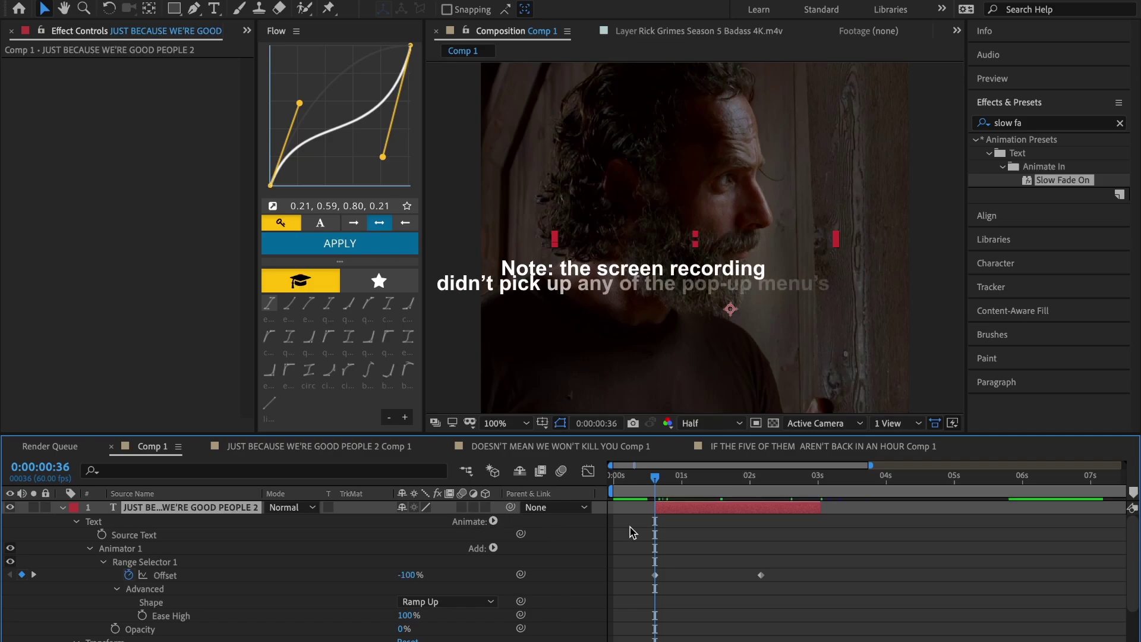
Add a Tracking animator with Tracking Amount keyframed from 0 to 3 at 0:00:03:02.
scroll(641, 538, "down", 1)
scroll(641, 538, "up", 1)
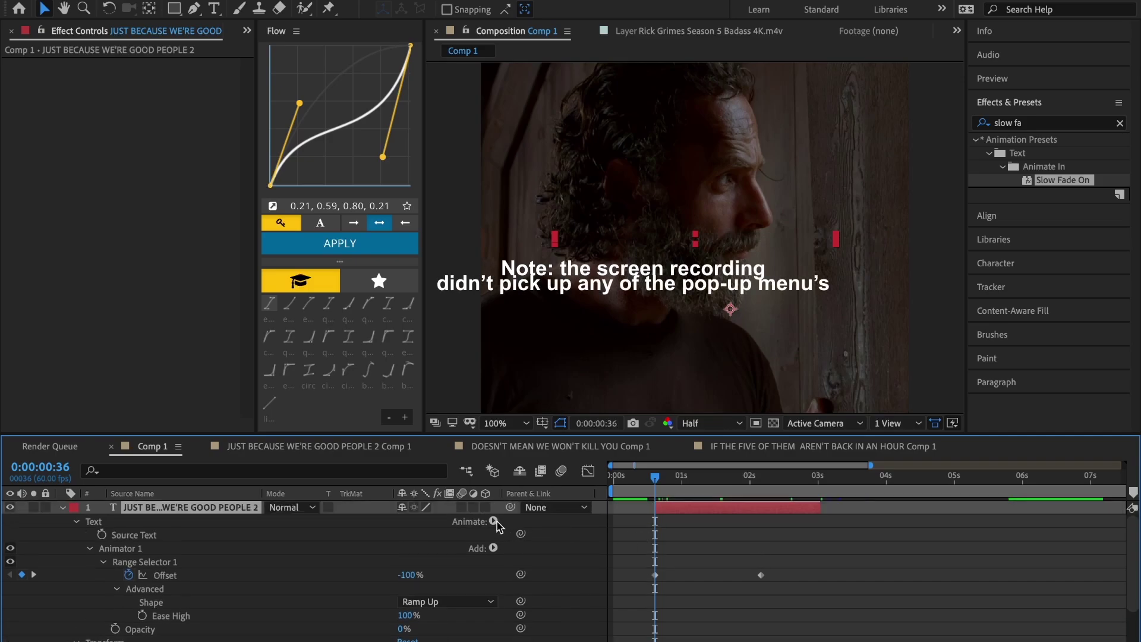
left_click(521, 561)
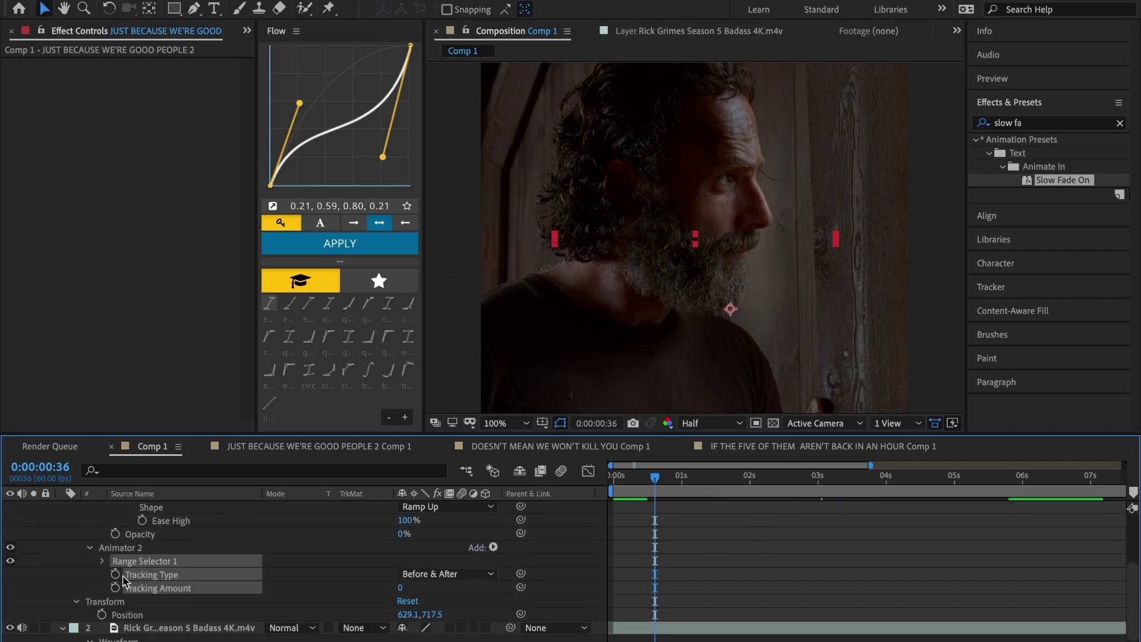
scroll(627, 606, "up", 4)
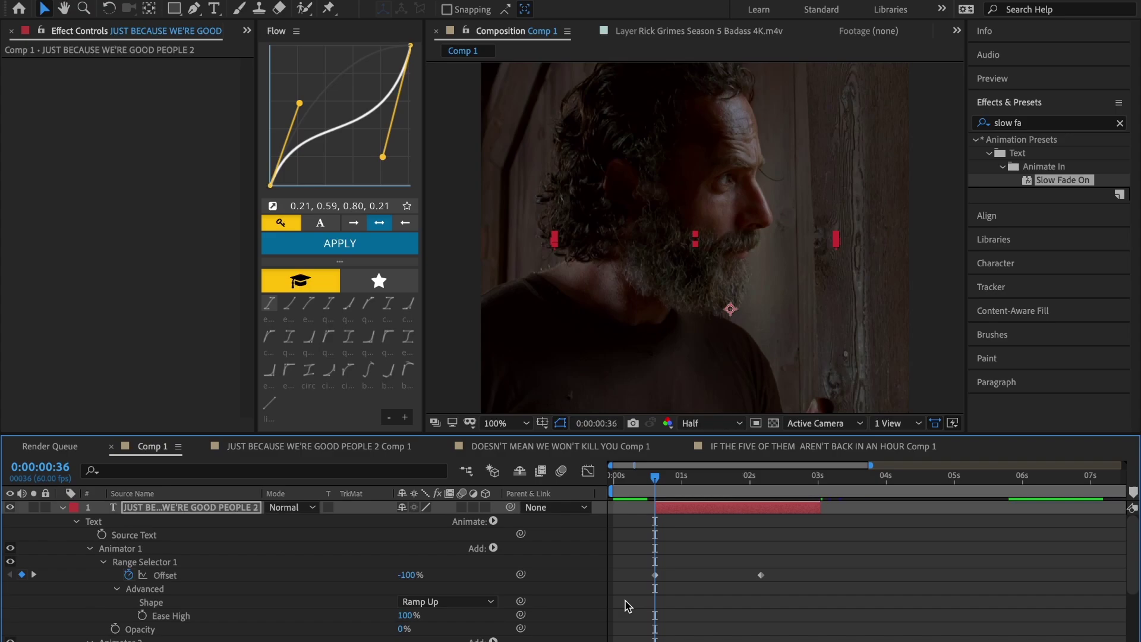
left_click(819, 486)
scroll(781, 638, "down", 3)
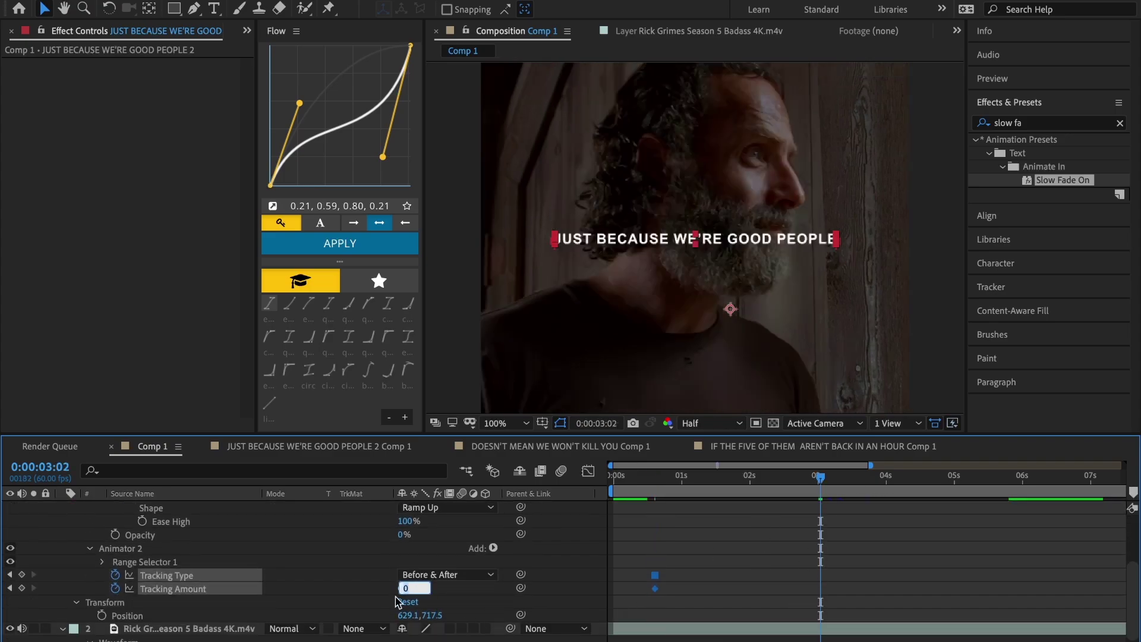
type("3")
key("Return")
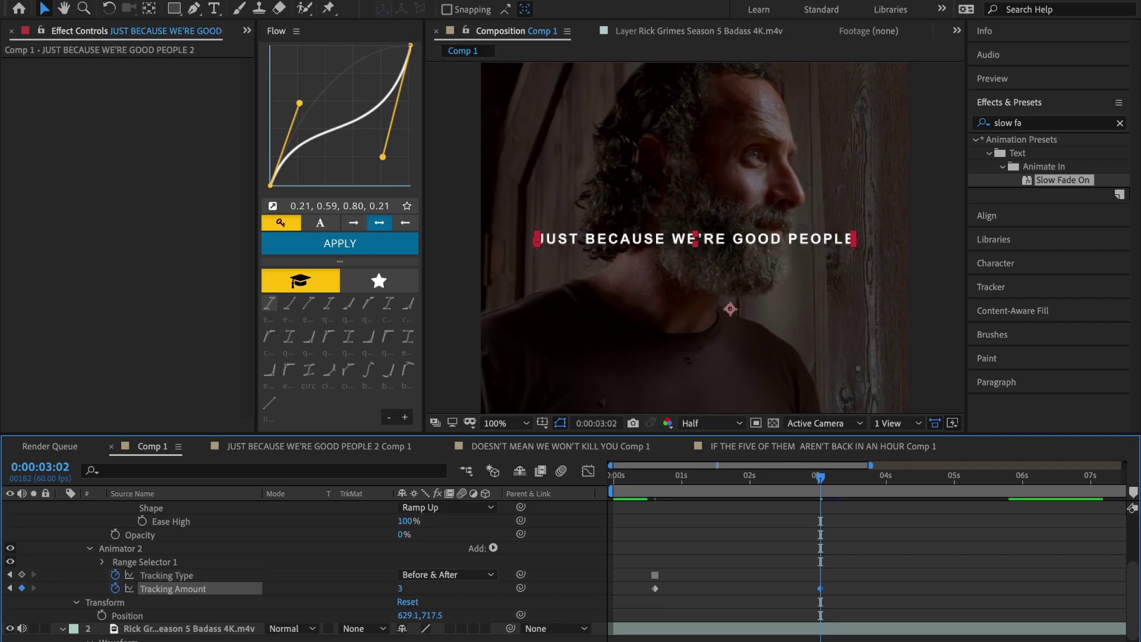
Preview the tracking animation from 0:00:00:36, then clear the preset search for fade presets.
scroll(706, 585, "up", 3)
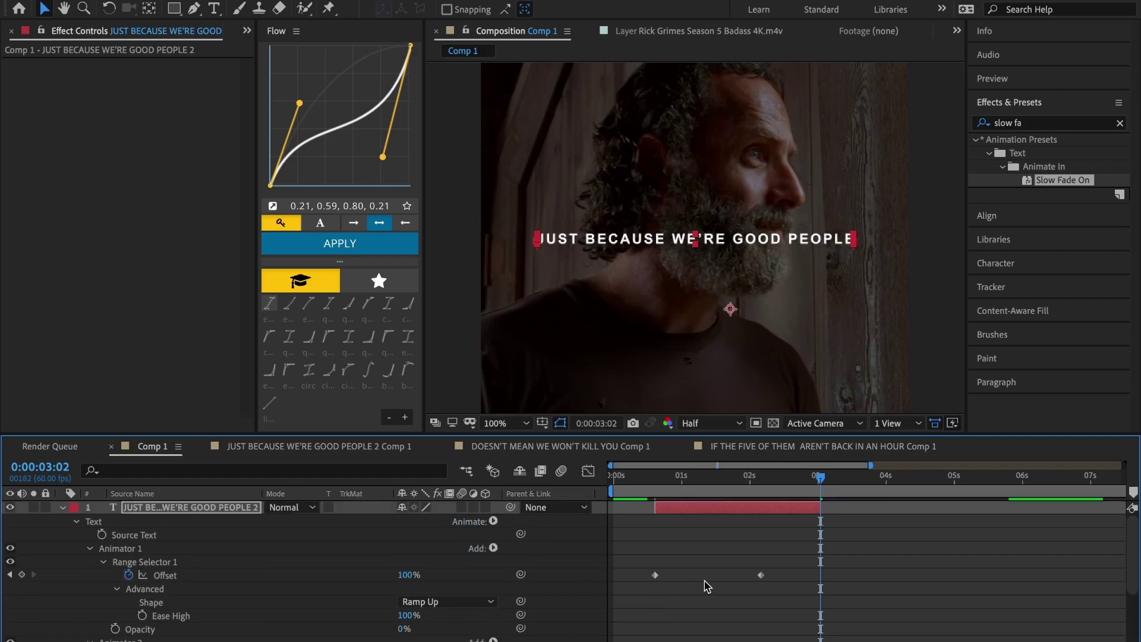
key("l")
key("l")
left_click(655, 488)
left_click(661, 545)
key("space")
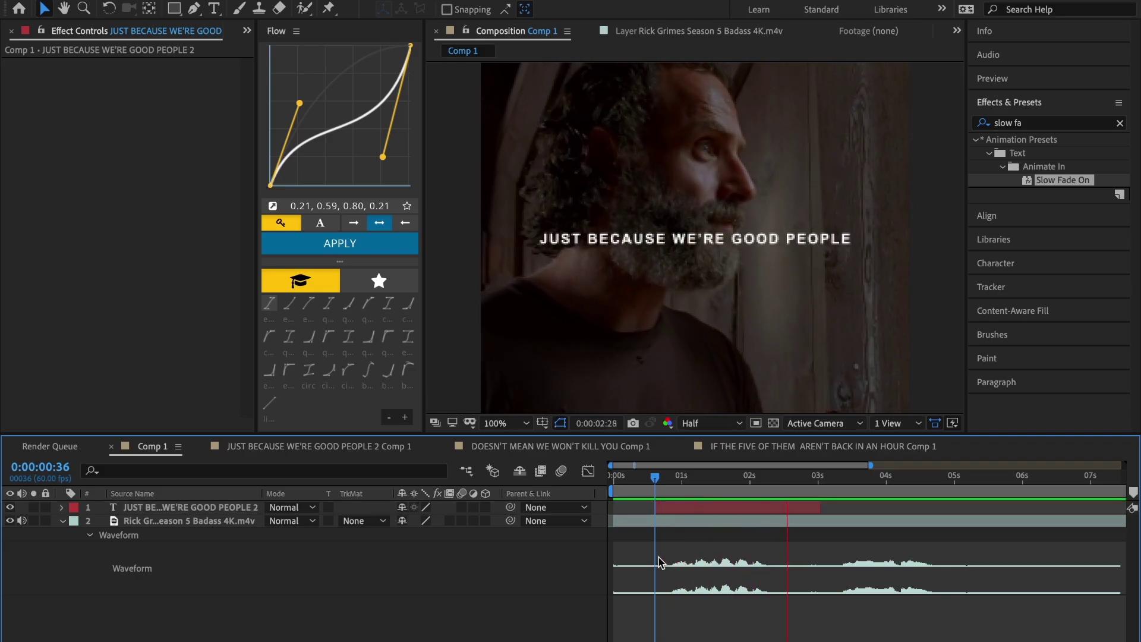
mouse_move(655, 479)
left_mouse_down()
mouse_move(670, 494)
mouse_move(739, 499)
left_mouse_up()
left_click(737, 508)
key("u")
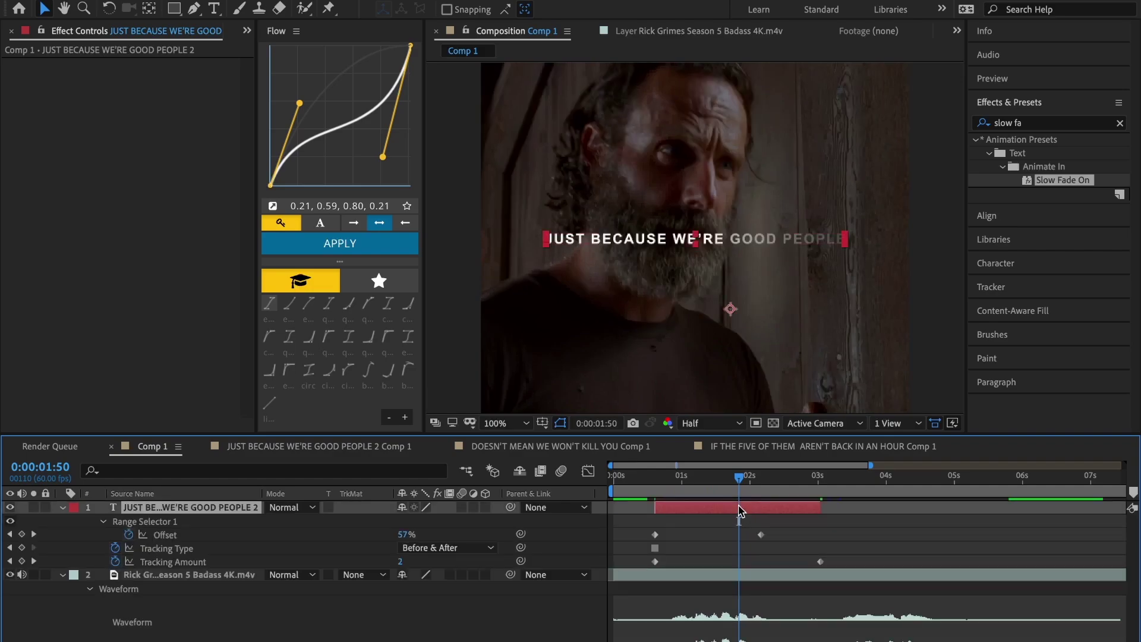
left_click(1025, 123)
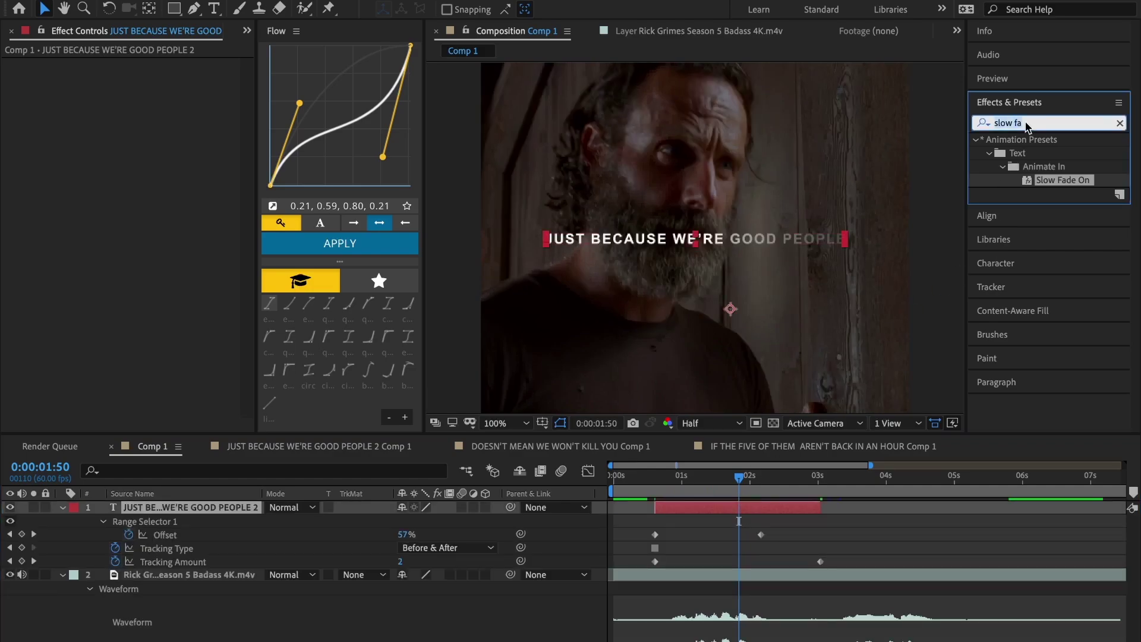
key("BackSpace")
key("BackSpace")
key("BackSpace")
Apply the Fade Out Slow preset and shift its end Offset keyframe slightly earlier.
type("fade")
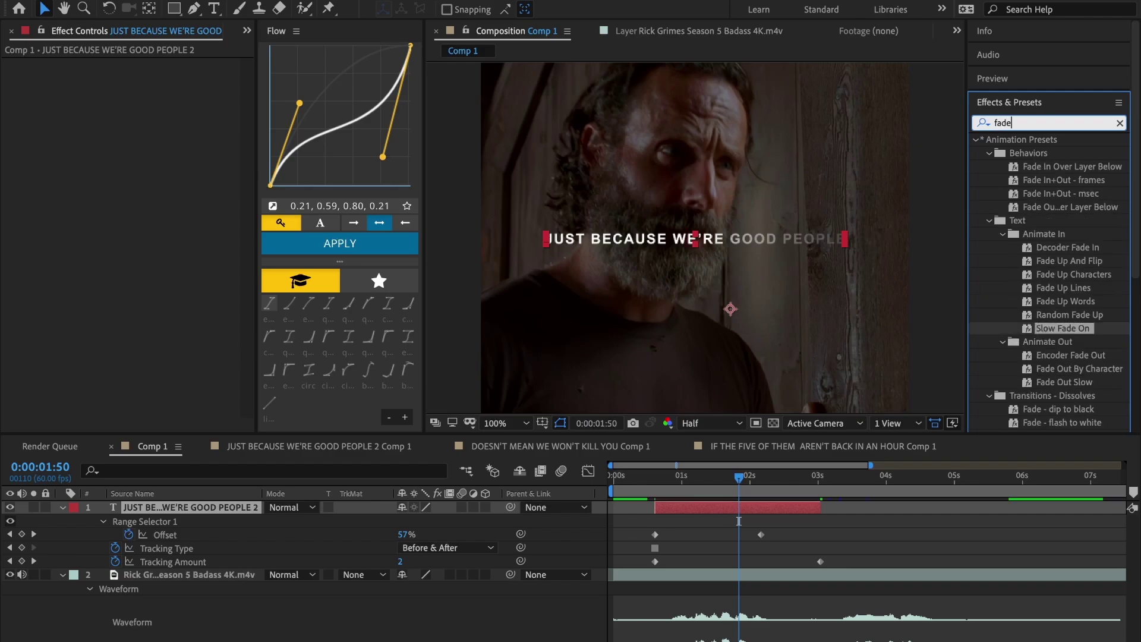
type(" out slow")
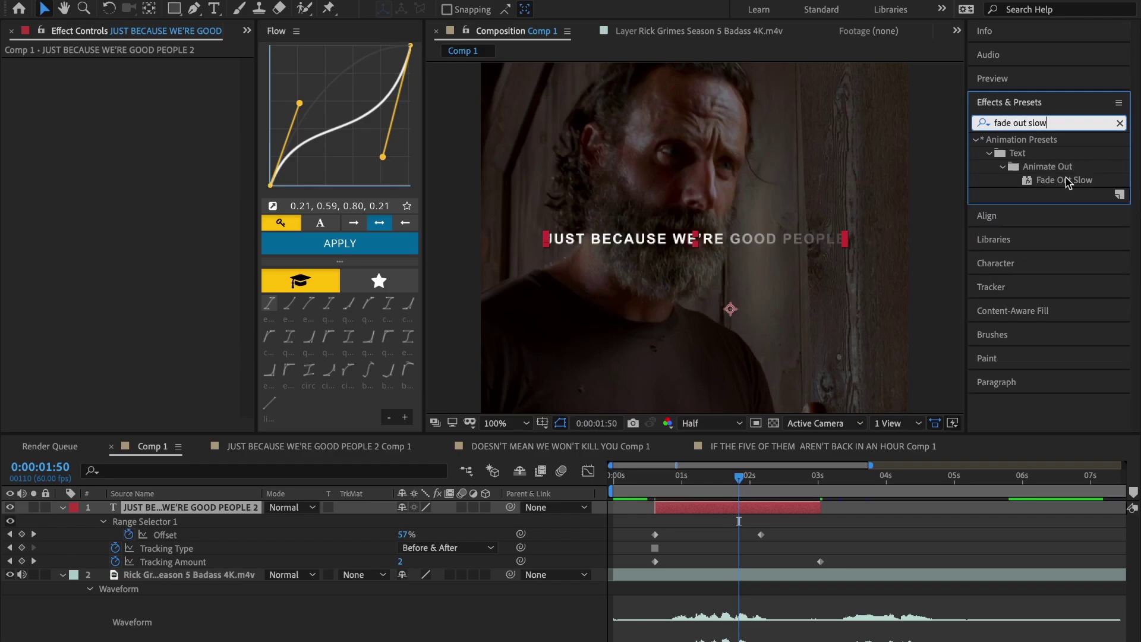
double_click(1067, 181)
key("u")
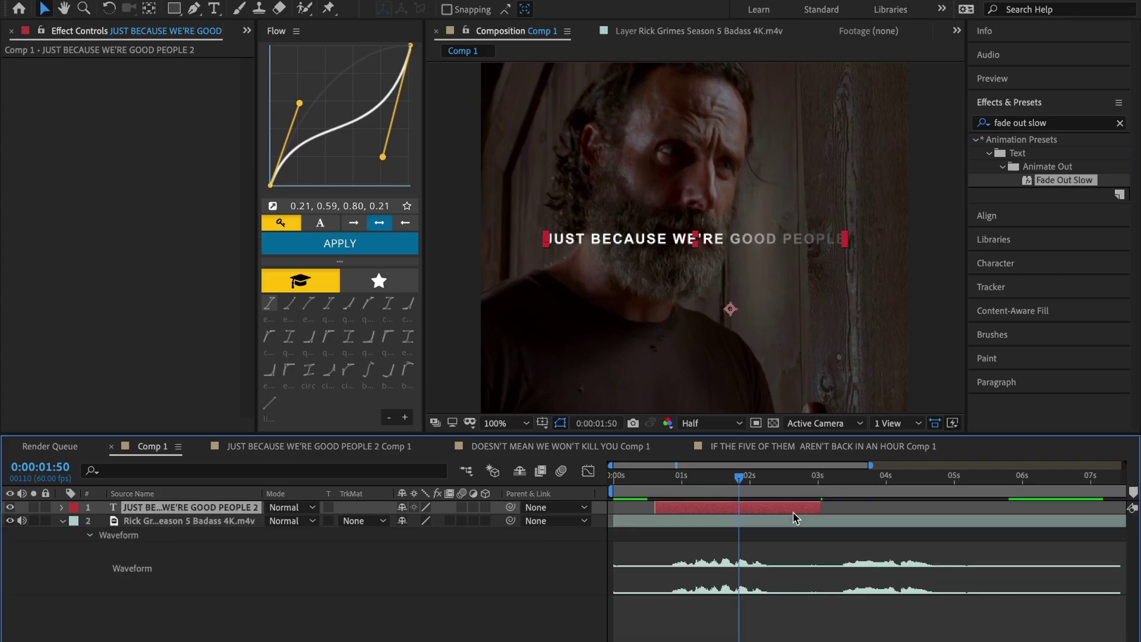
key("u")
mouse_move(717, 590)
left_mouse_down()
mouse_move(885, 615)
mouse_move(840, 590)
left_mouse_up()
left_click(874, 588)
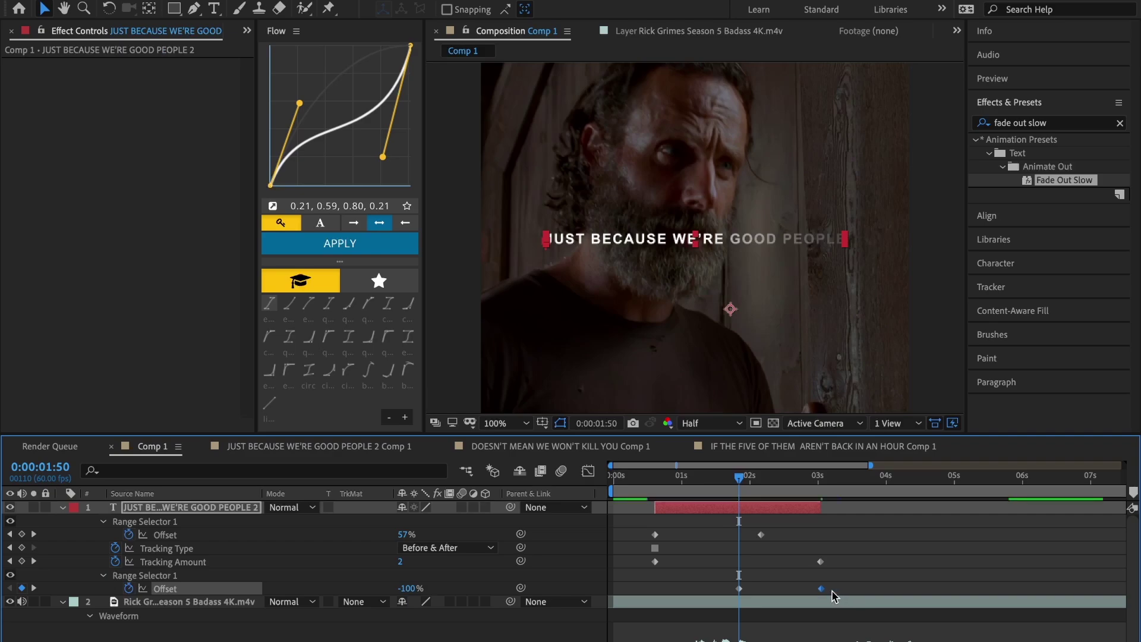
left_click_drag(739, 589, 735, 589)
left_click(817, 594)
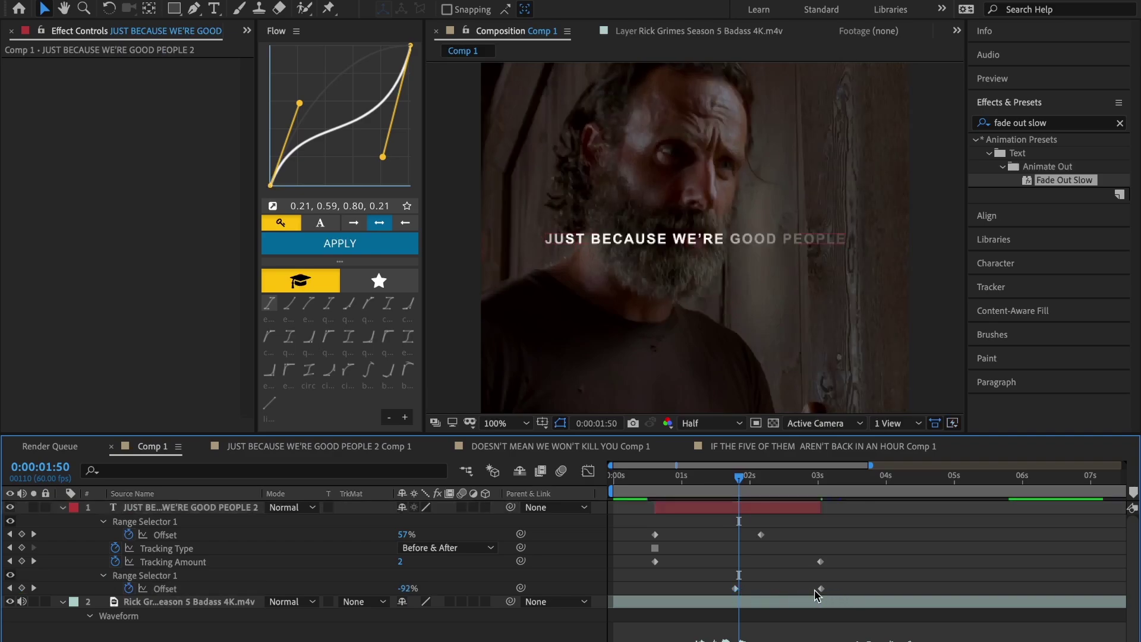
Preview the subtitle's fade-in and fade-out to check the adjusted fade-out timing.
left_click(654, 475)
key("space")
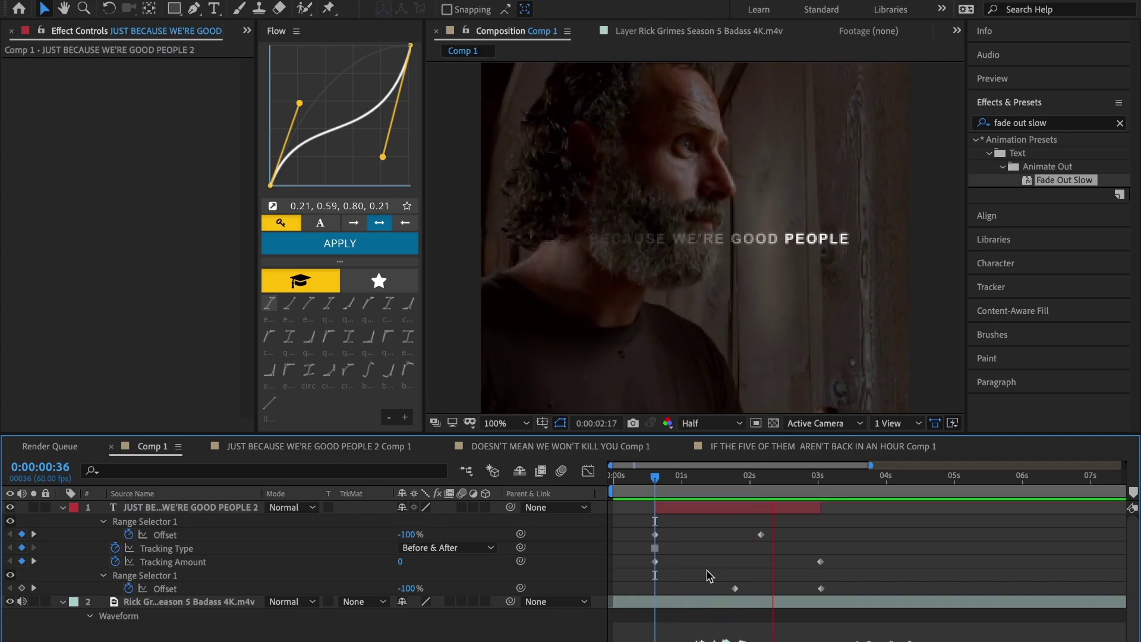
left_click(822, 506)
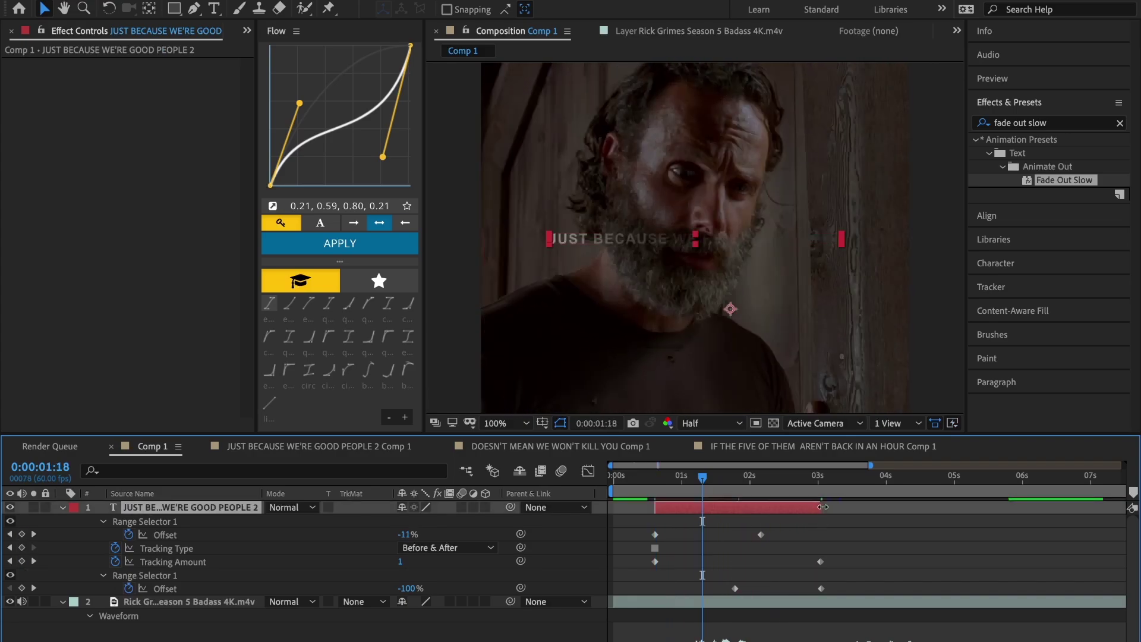
left_click(823, 589)
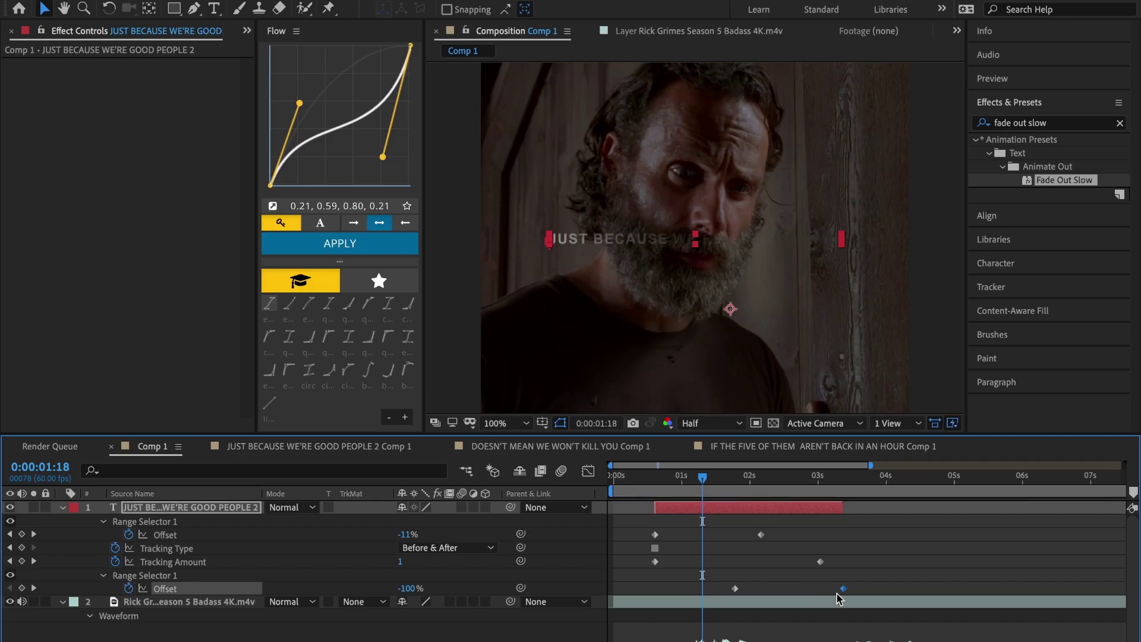
left_click(664, 486)
key("space")
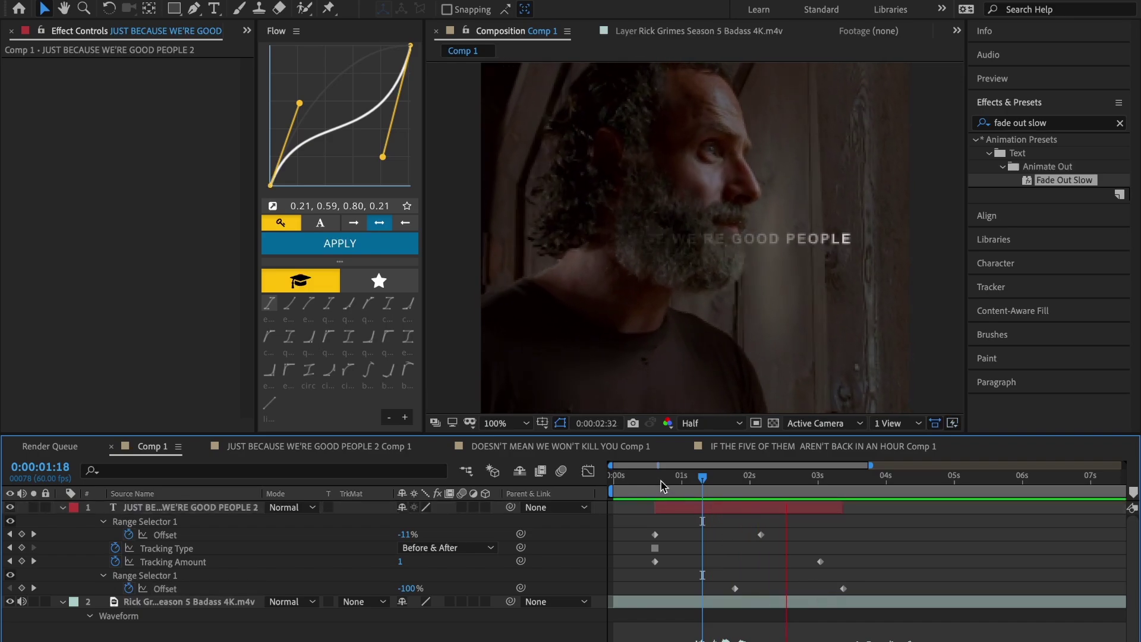
left_click(660, 480)
key("space")
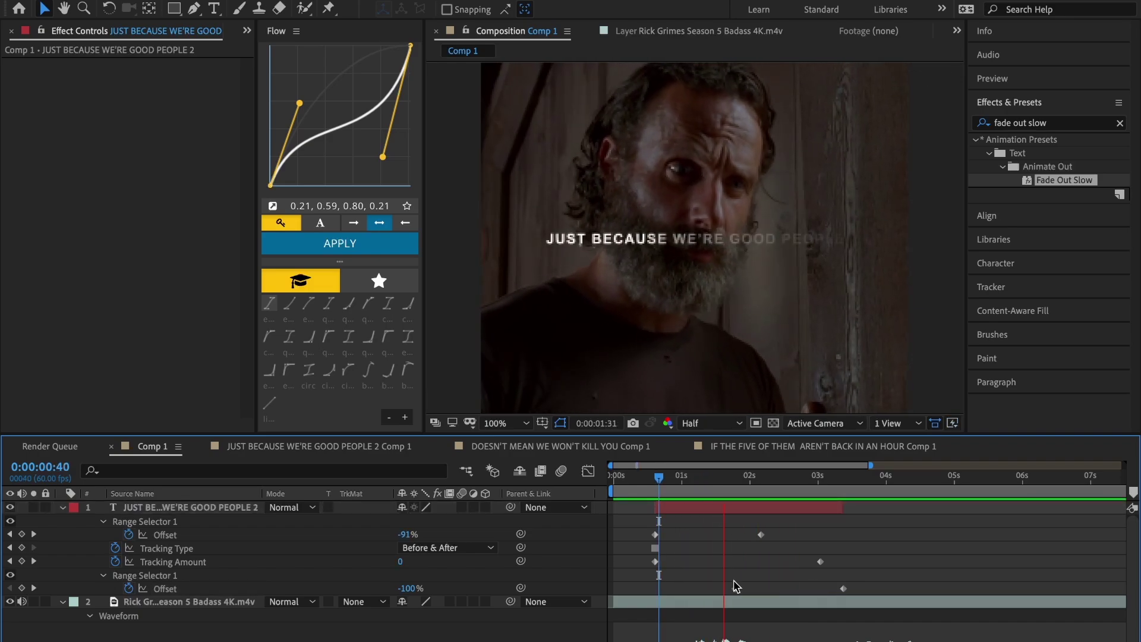
left_click(711, 492)
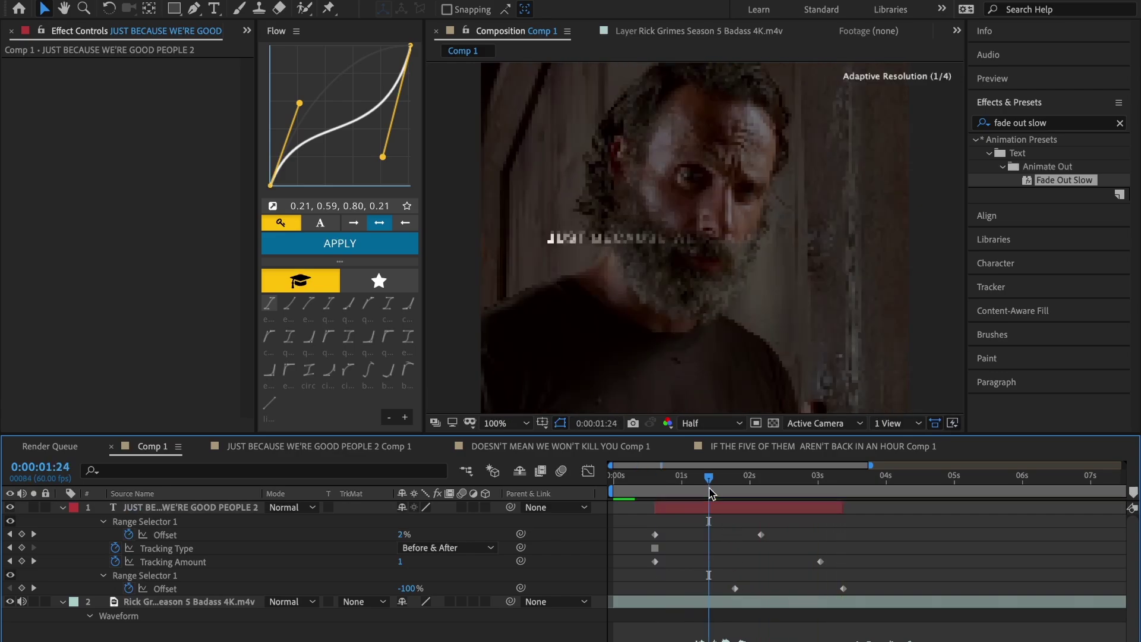
left_click(713, 507)
key("u")
key("minus")
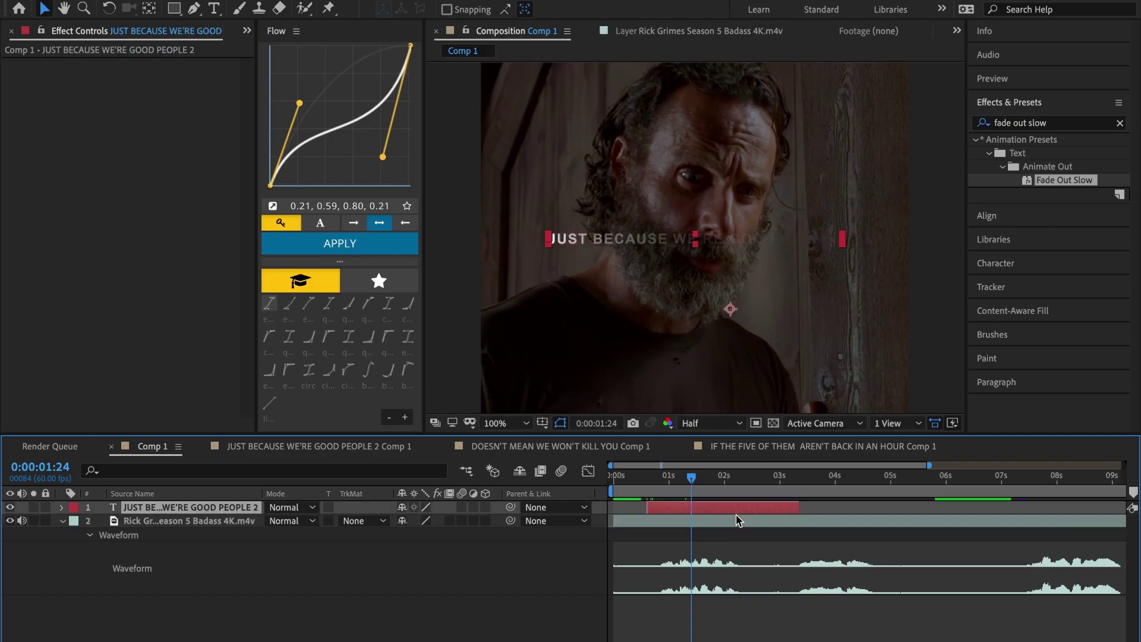
Duplicate the subtitle layer and move the copy to start at about 0:00:03:09.
key("ctrl+d")
left_click_drag(716, 507, 844, 510)
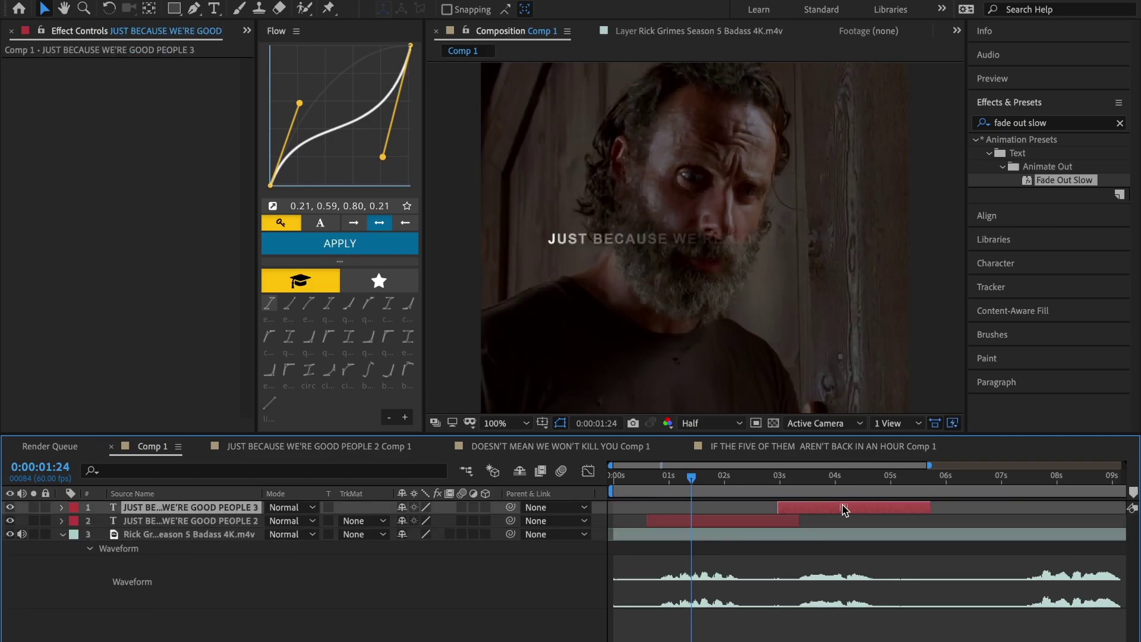
key("F2")
left_click(788, 489)
key("space")
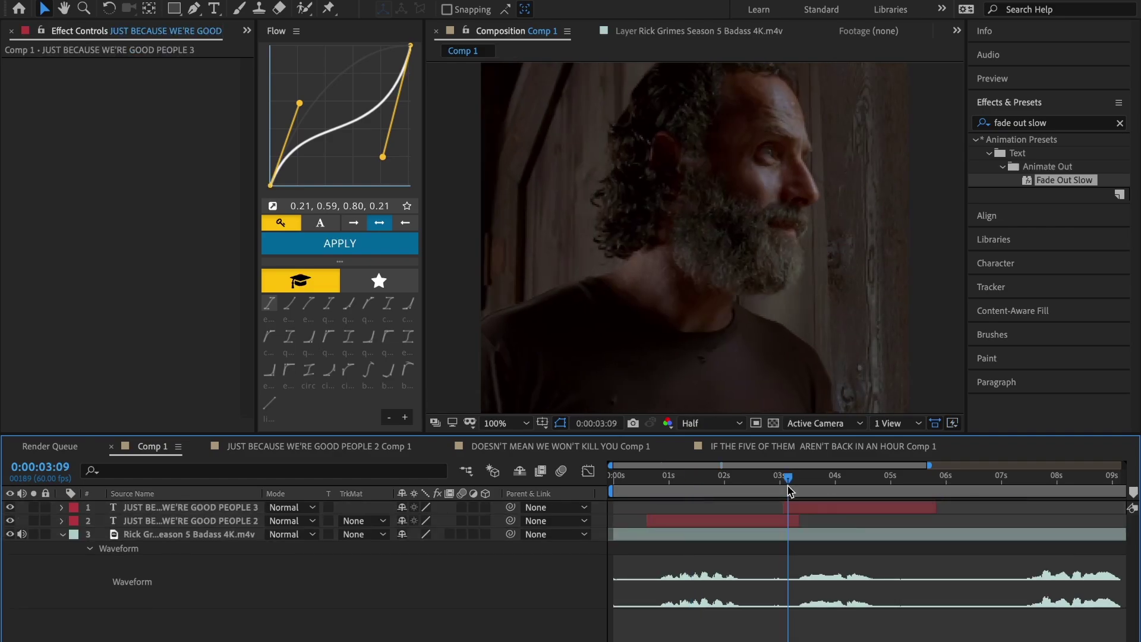
key("space")
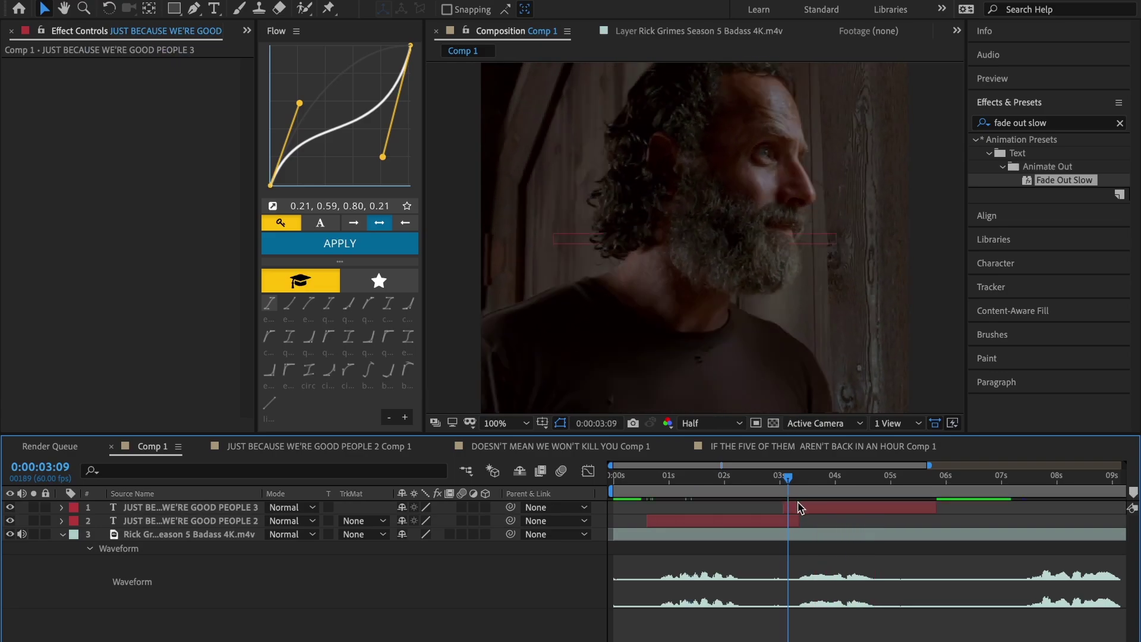
Retype the copy to read DOESN'T MEAN WE WON'T KILL YOU and preview its timing.
double_click(797, 508)
type("OE")
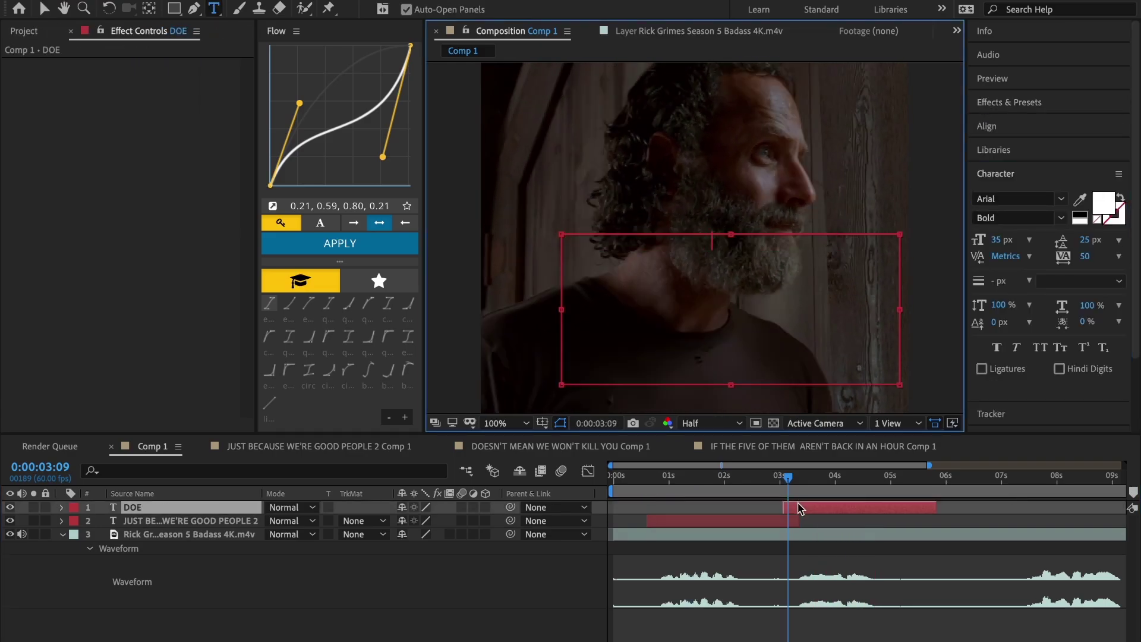
type("SN'T MEAN WE")
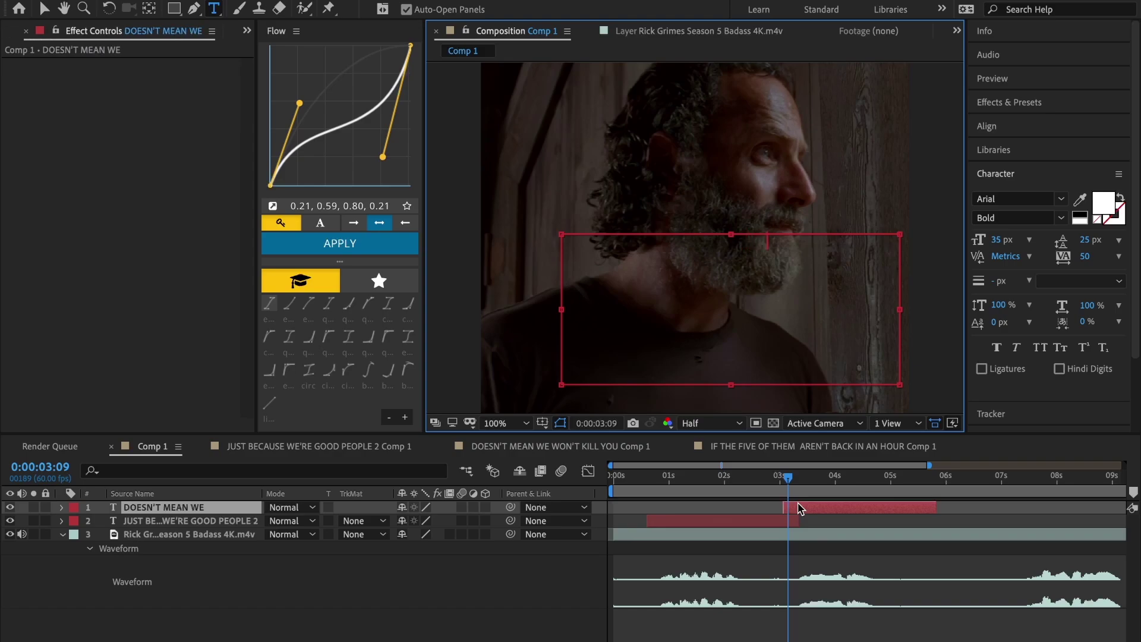
type(" WON'T KILL YOU")
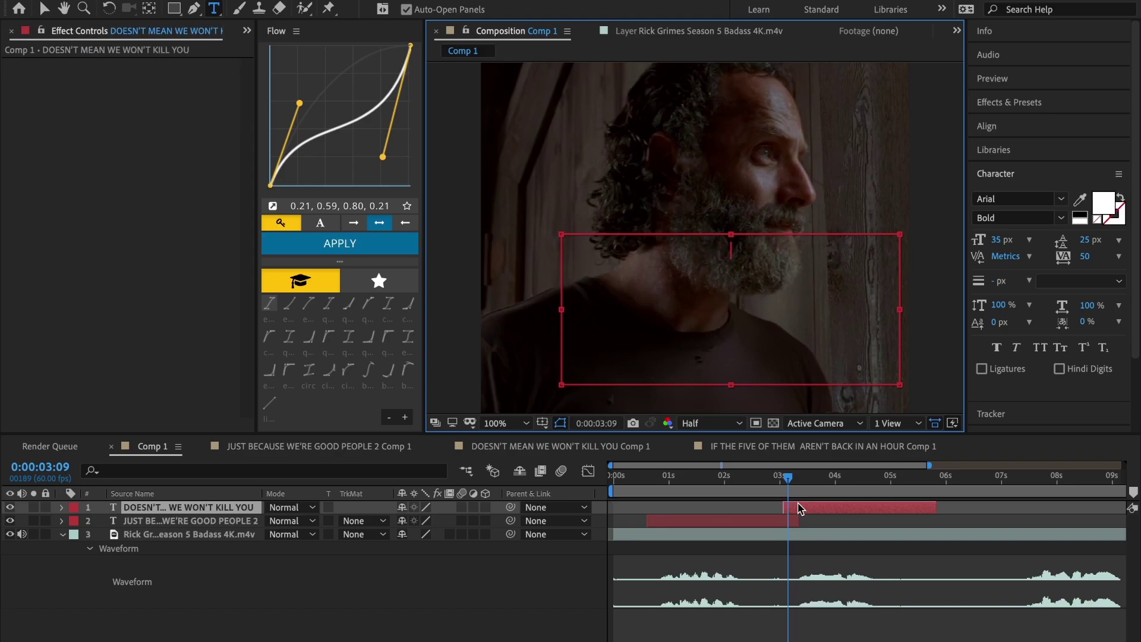
key("Escape")
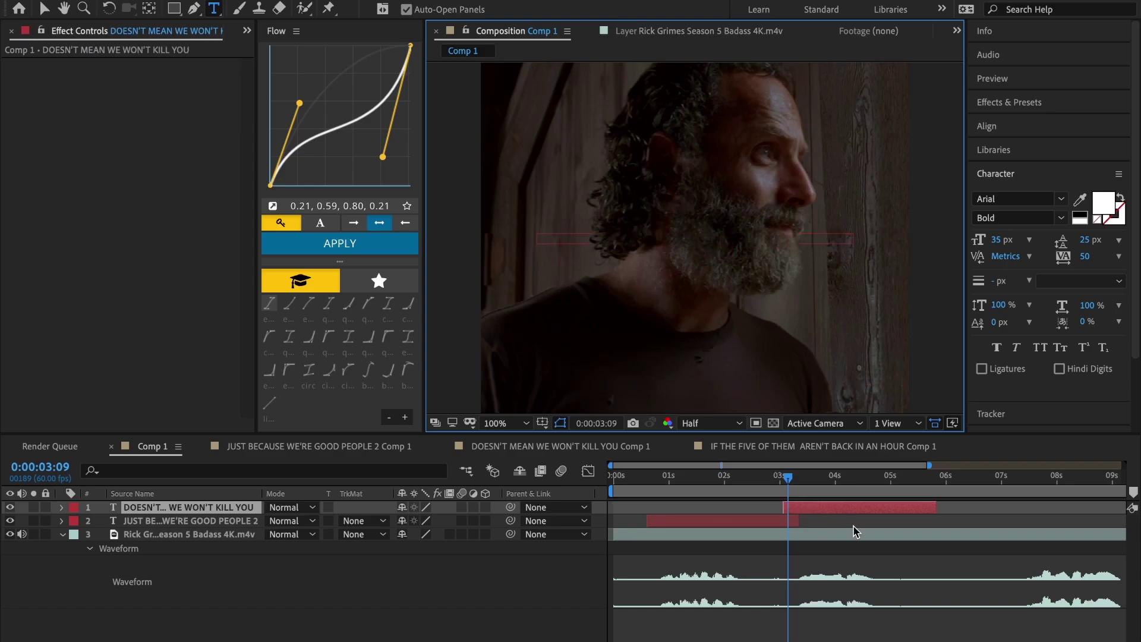
key("space")
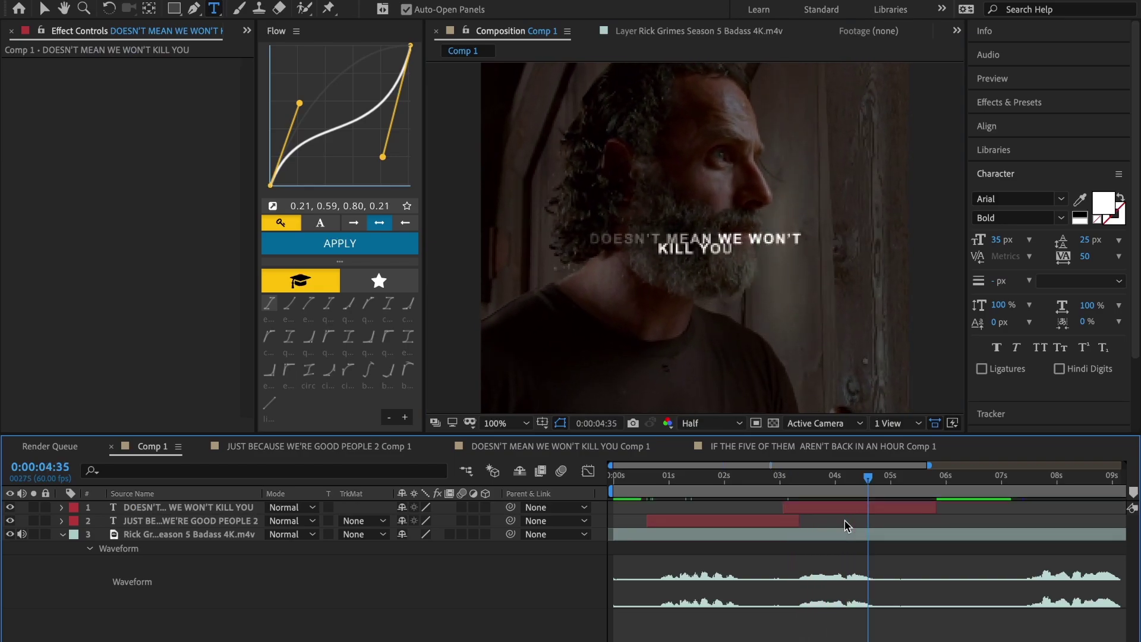
key("Caps_Lock")
left_click(833, 499)
key("Caps_Lock")
left_click_drag(833, 501, 865, 495)
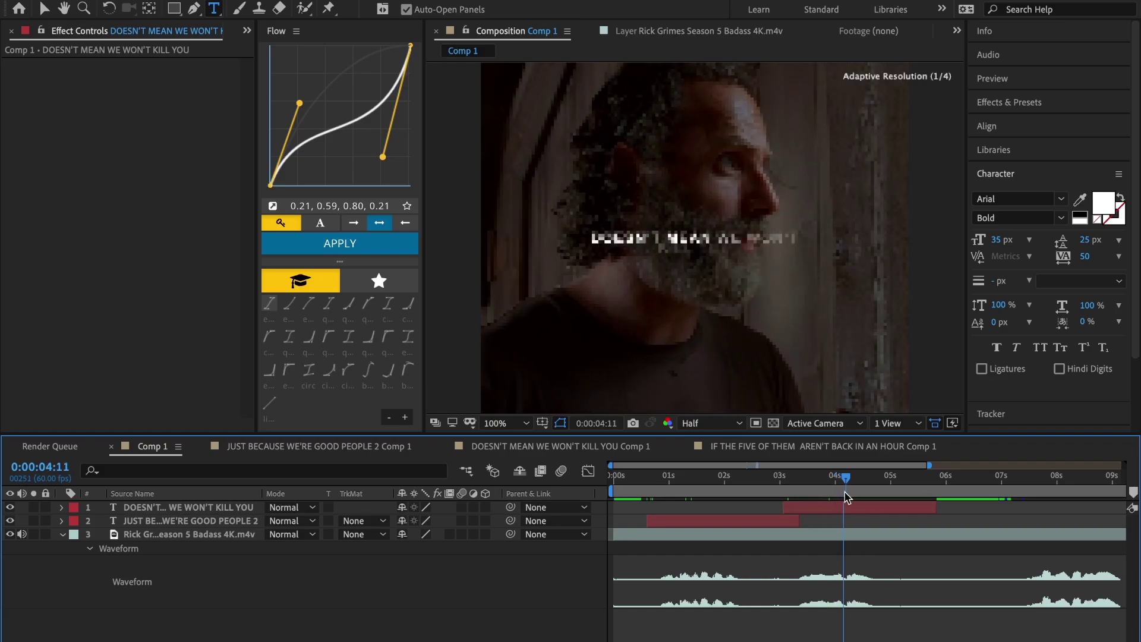
left_click(860, 511)
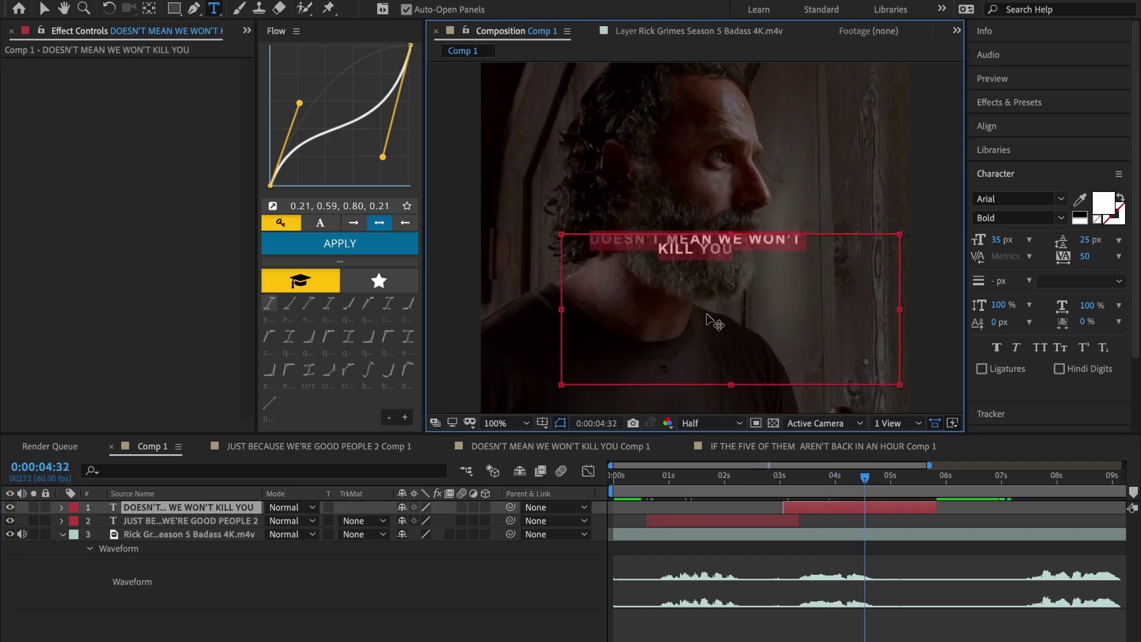
Colour the words KILL YOU red in the Character panel.
left_click(682, 266)
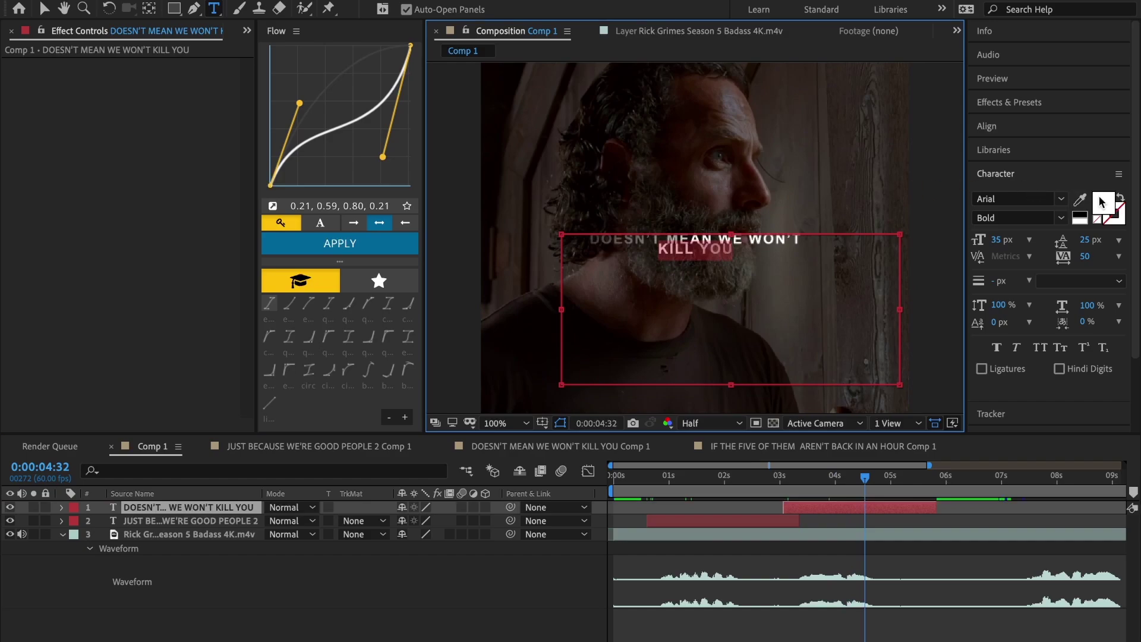
left_click(534, 243)
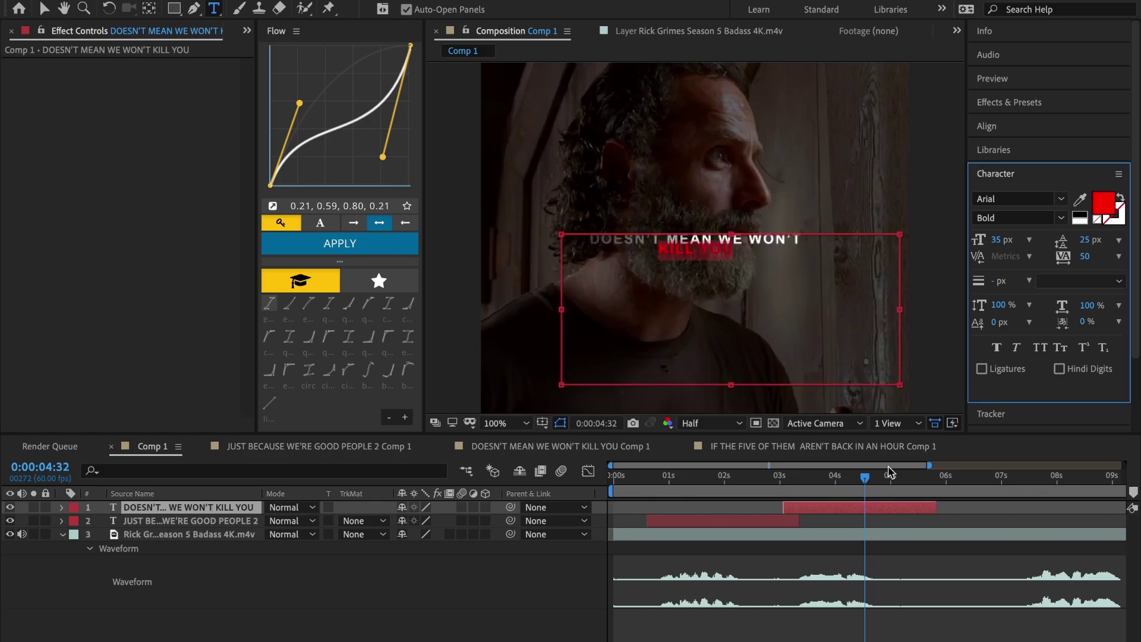
left_click(894, 508)
Preview the subtitle, then duplicate it and move the copy to start near 6.8 seconds.
key("u")
key("u")
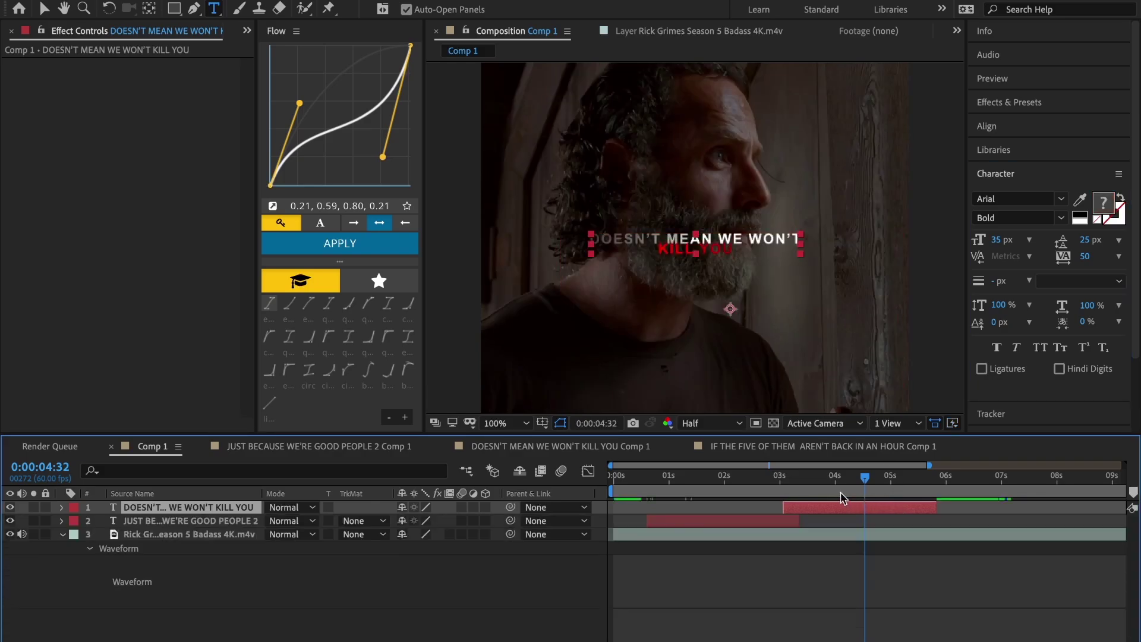
key("i")
key("space")
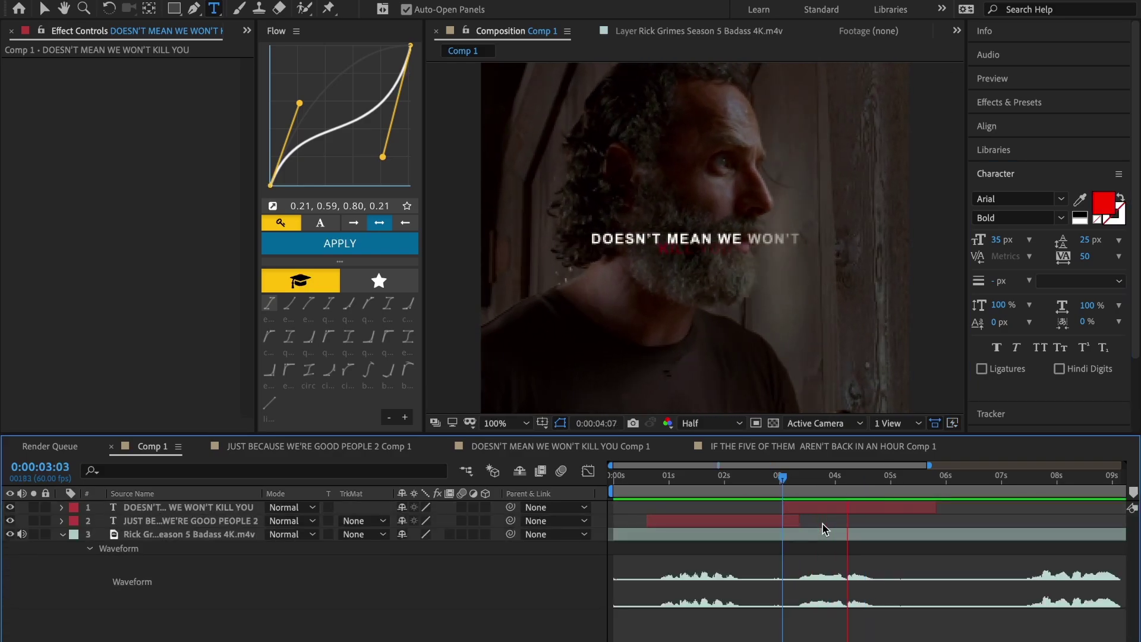
left_click(832, 510)
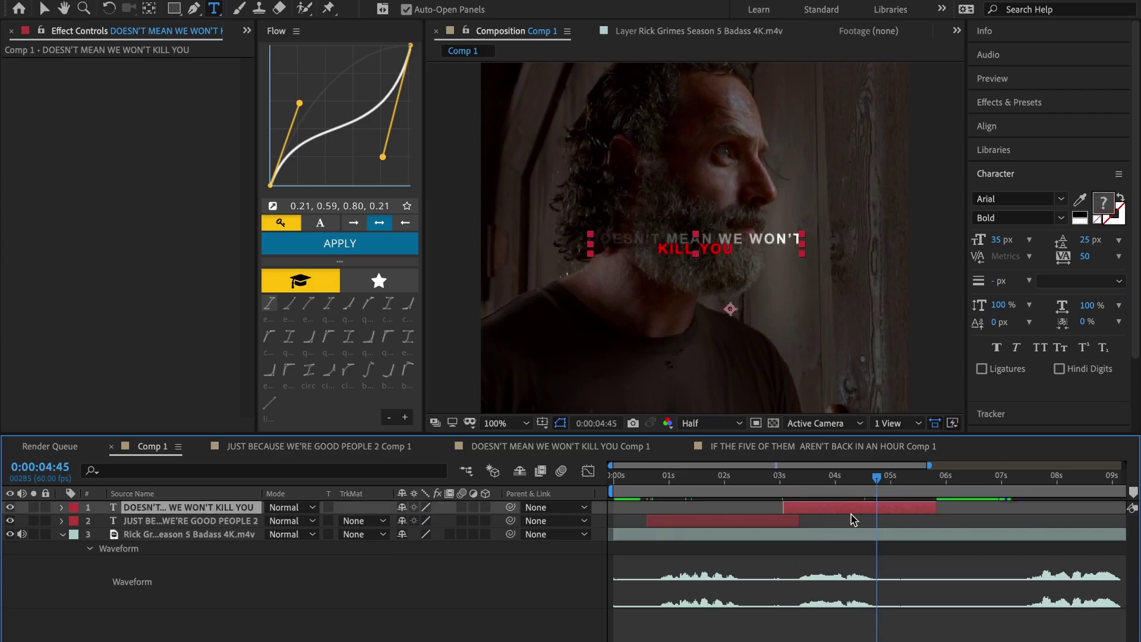
key("ctrl+d")
left_click_drag(827, 510, 1027, 515)
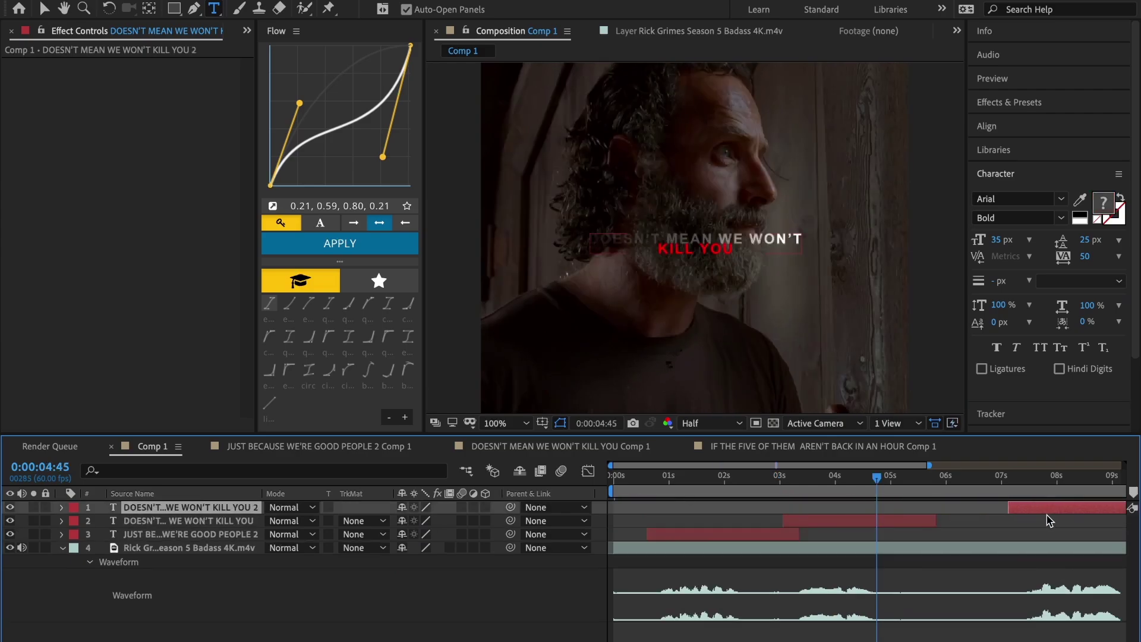
Retype the copy to read IF THE FIVE OF THEM AREN'T BACK IN AN HOUR and preview it.
scroll(1049, 521, "right", 5)
left_click_drag(783, 510, 771, 509)
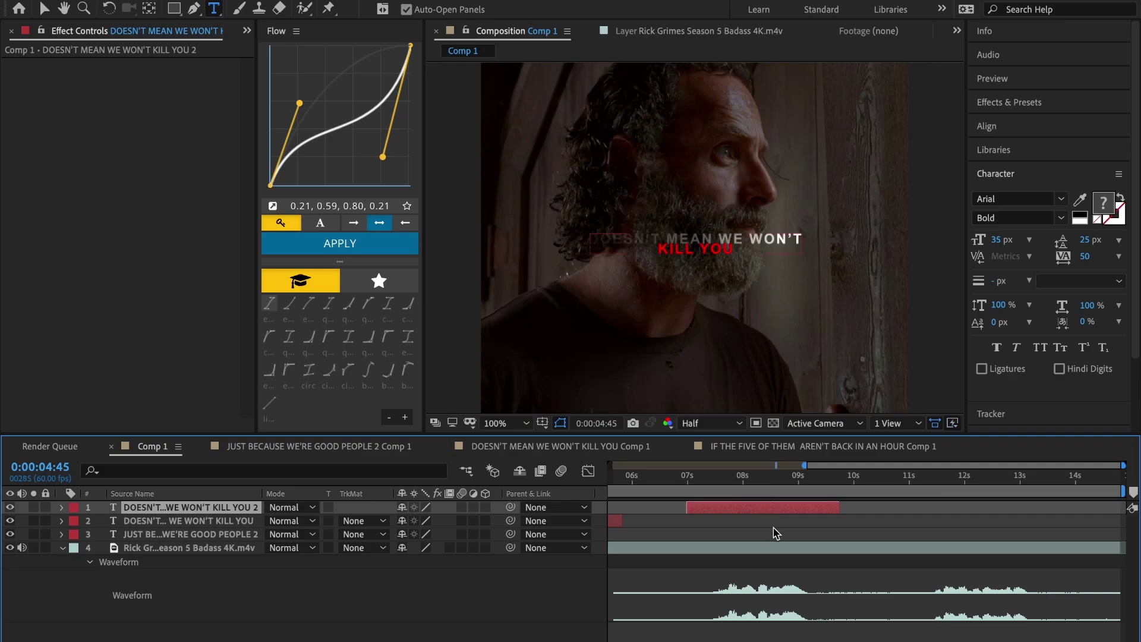
left_click(704, 478)
key("space")
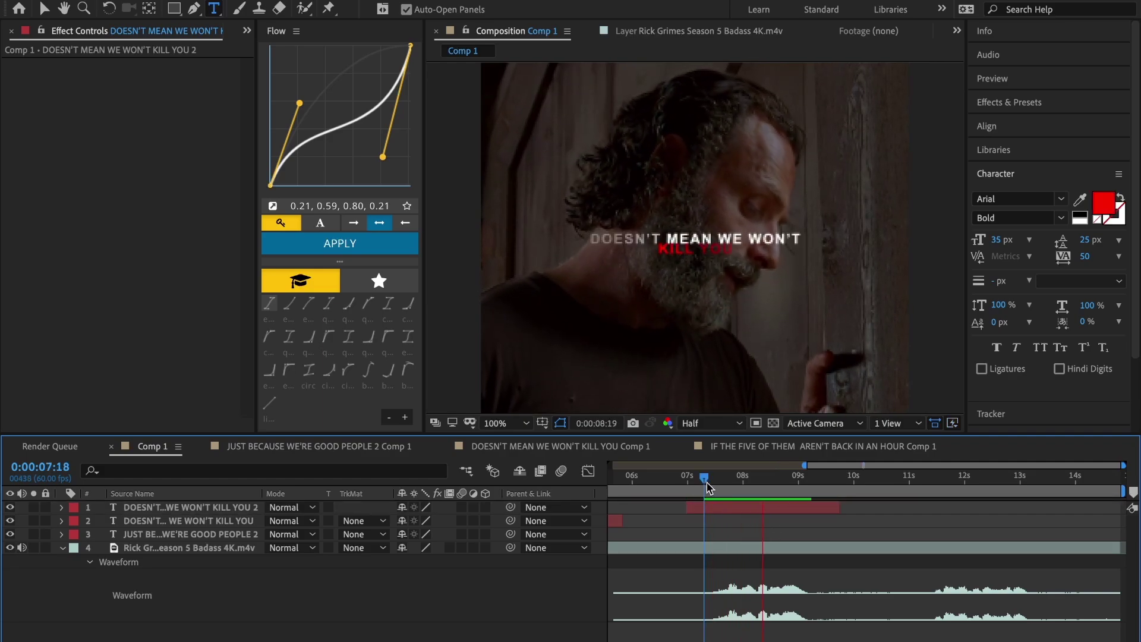
left_click(714, 512)
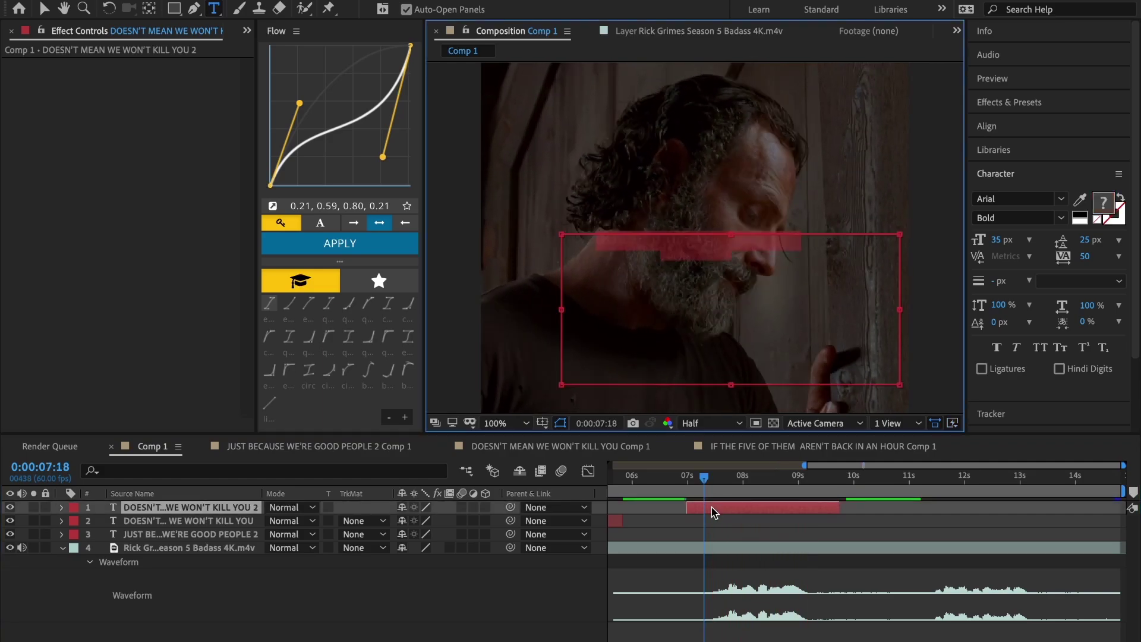
type("IF THE FIVEDE OF")
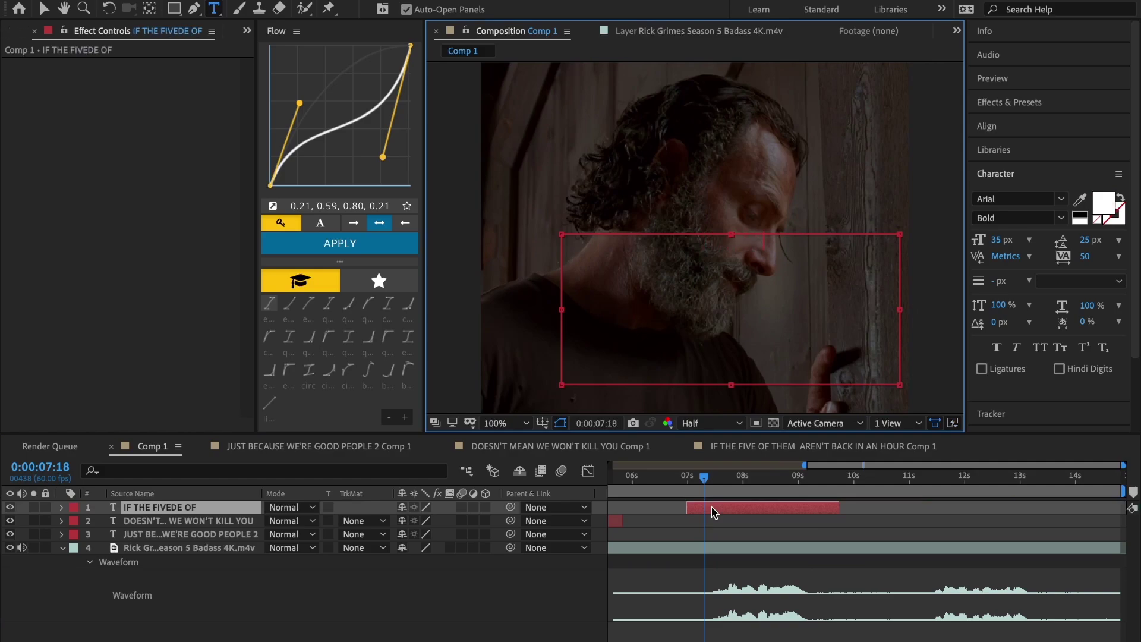
key("BackSpace")
key("BackSpace")
key("BackSpace")
key("BackSpace")
key("BackSpace")
type(" OF THEM")
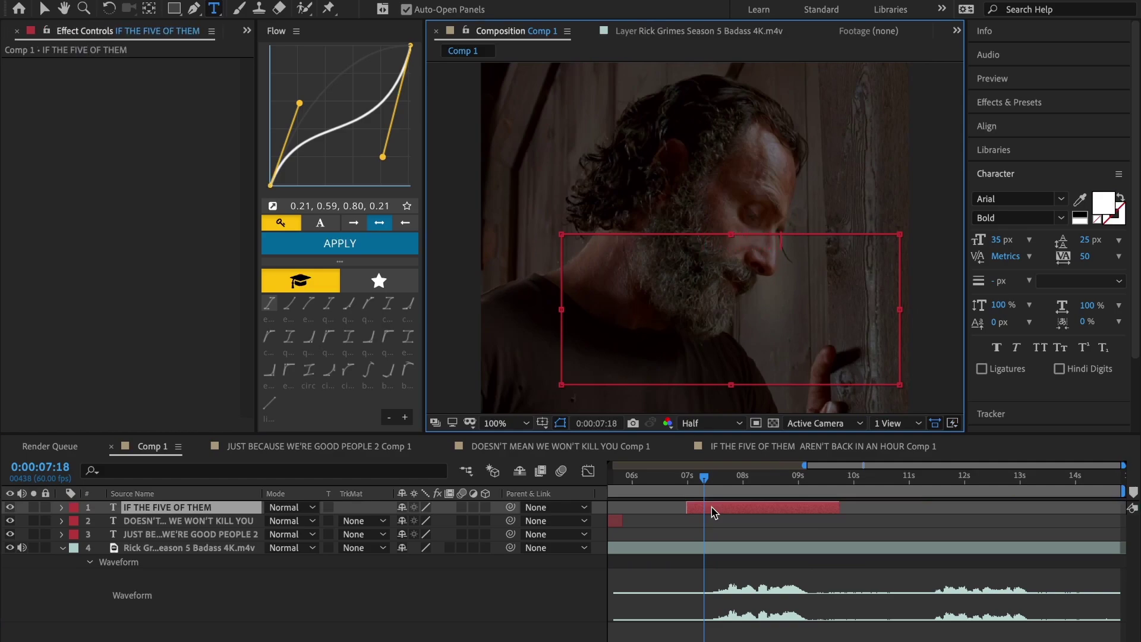
type(" AREN'T")
type("BACK")
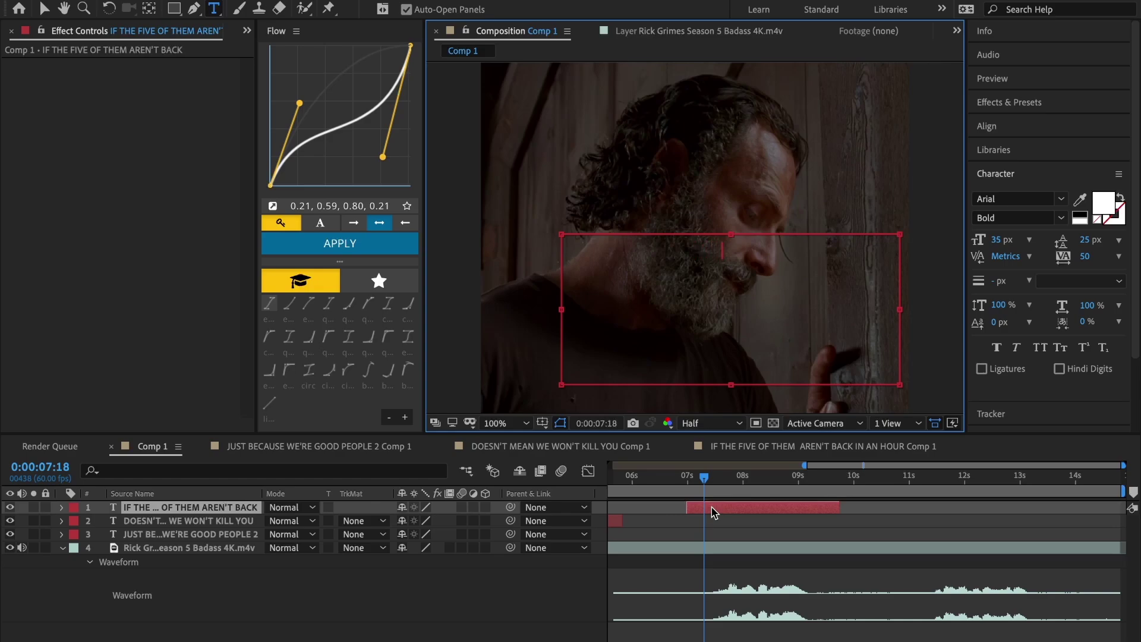
type(" IN AN HOUR")
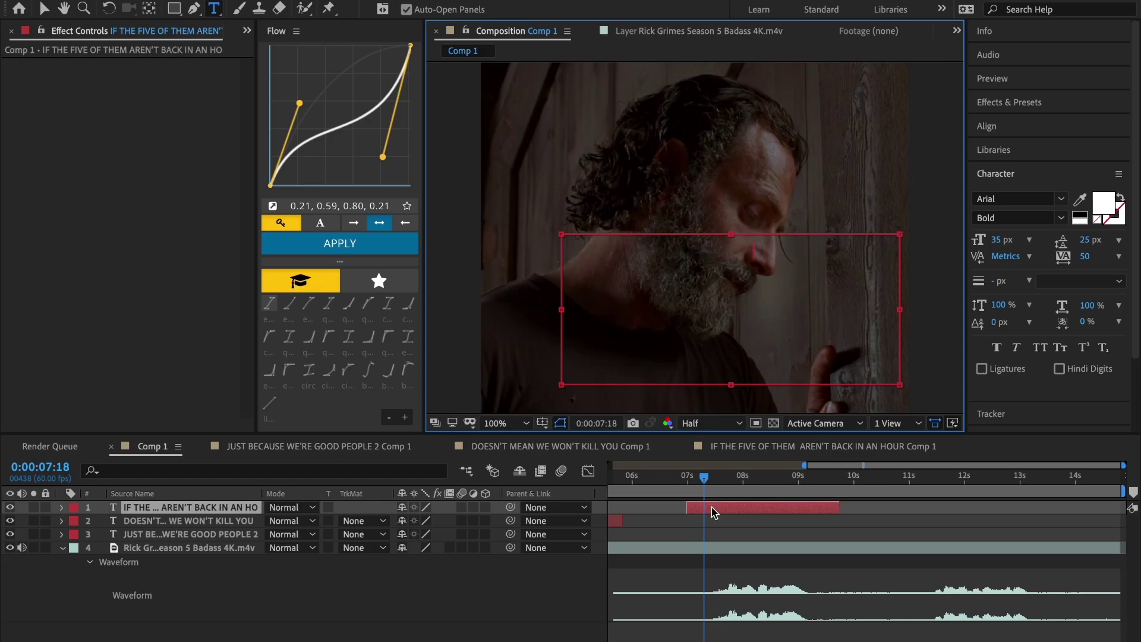
left_click(740, 536)
key("space")
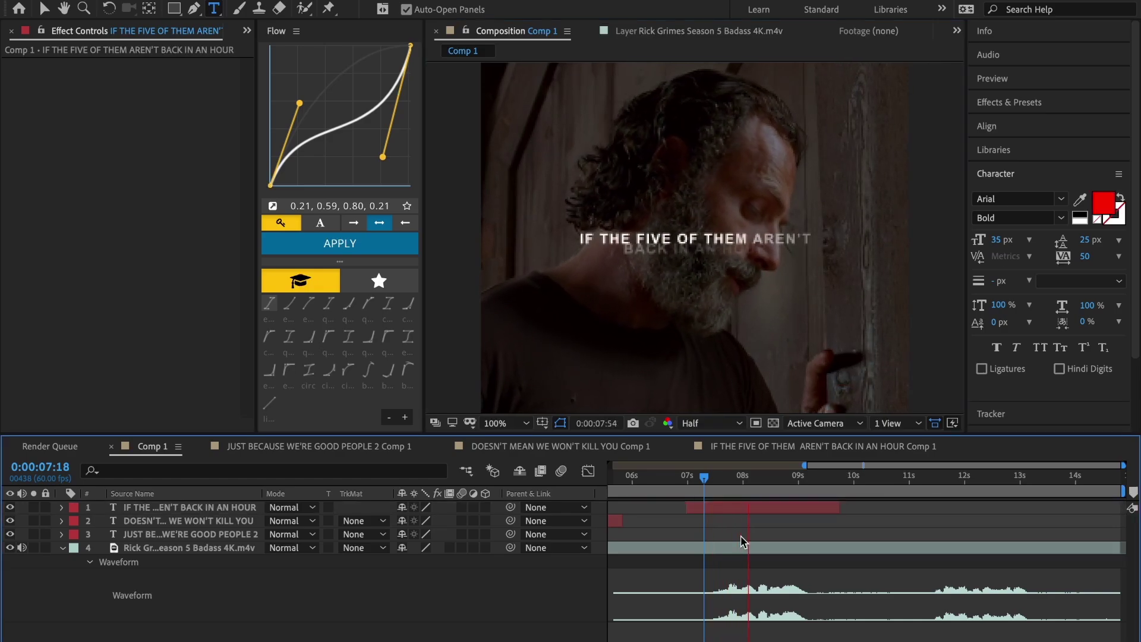
left_click(730, 482)
key("space")
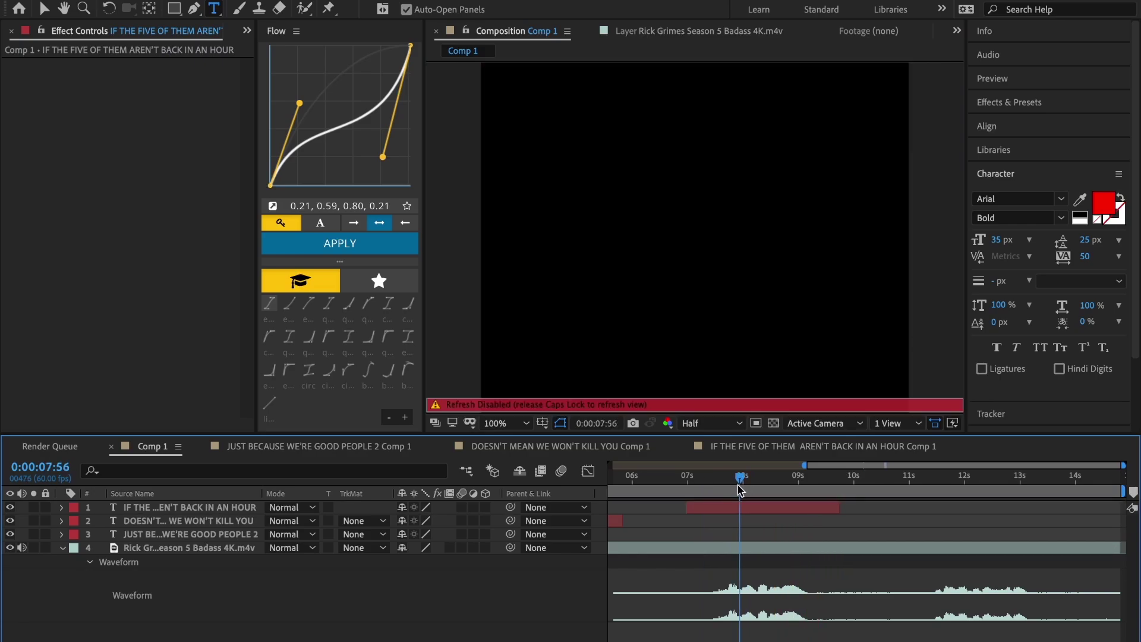
left_click(770, 507)
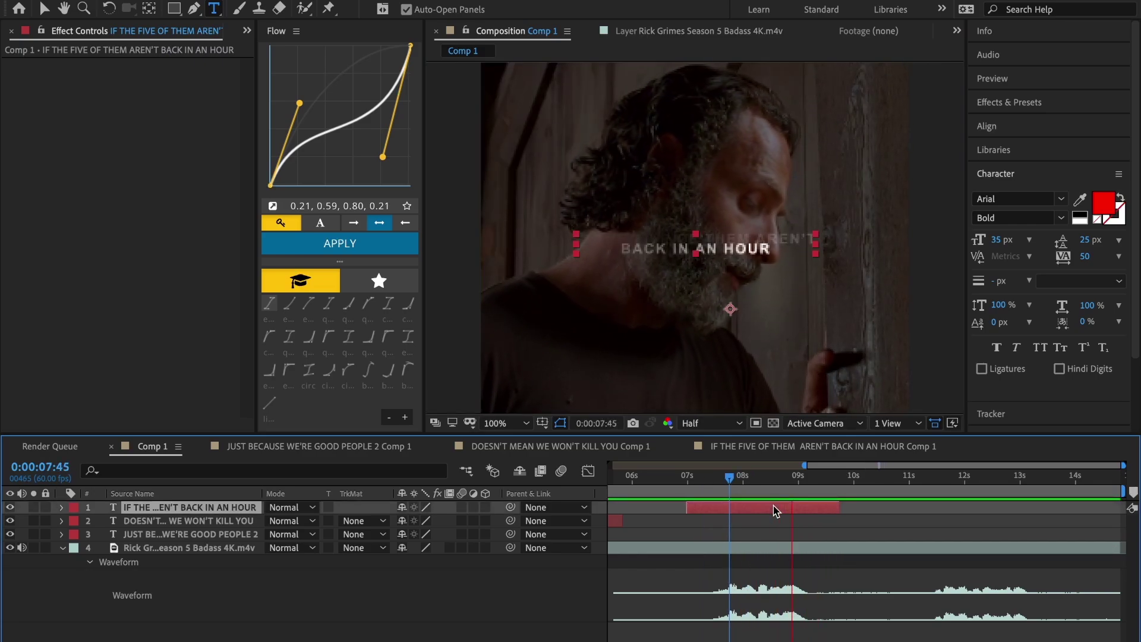
Duplicate it to start around 11 seconds and type I'LL PUT A KNIFE IN THE BASE OF YOUR SKULL.
mouse_move(772, 482)
left_mouse_down()
mouse_move(935, 484)
mouse_move(918, 483)
left_mouse_up()
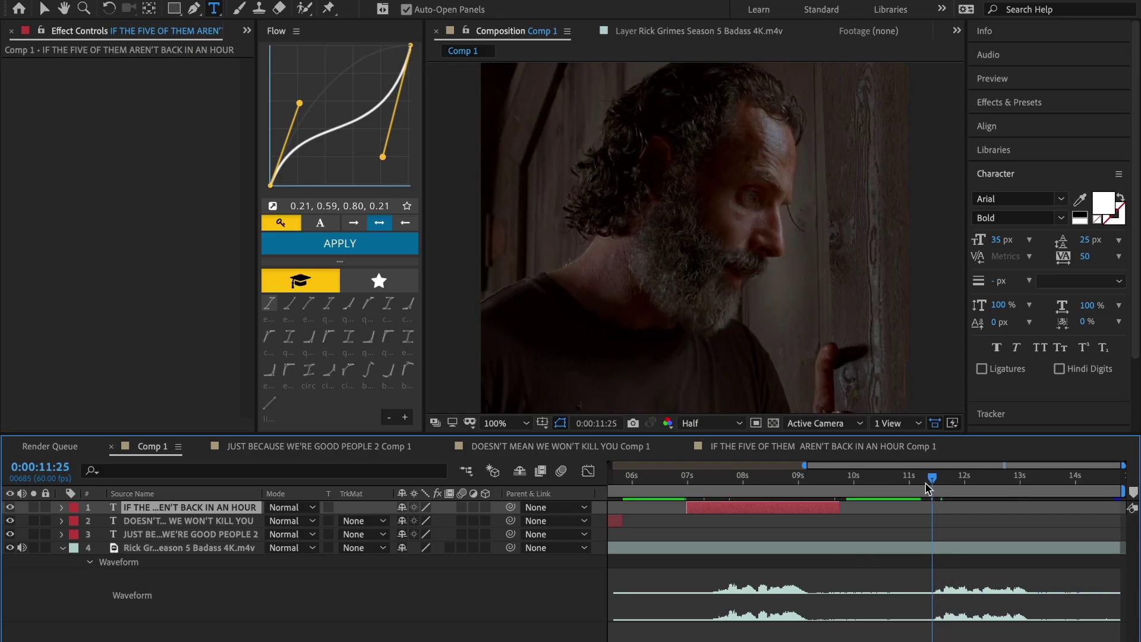
key("ctrl+d")
left_click_drag(781, 512, 1010, 512)
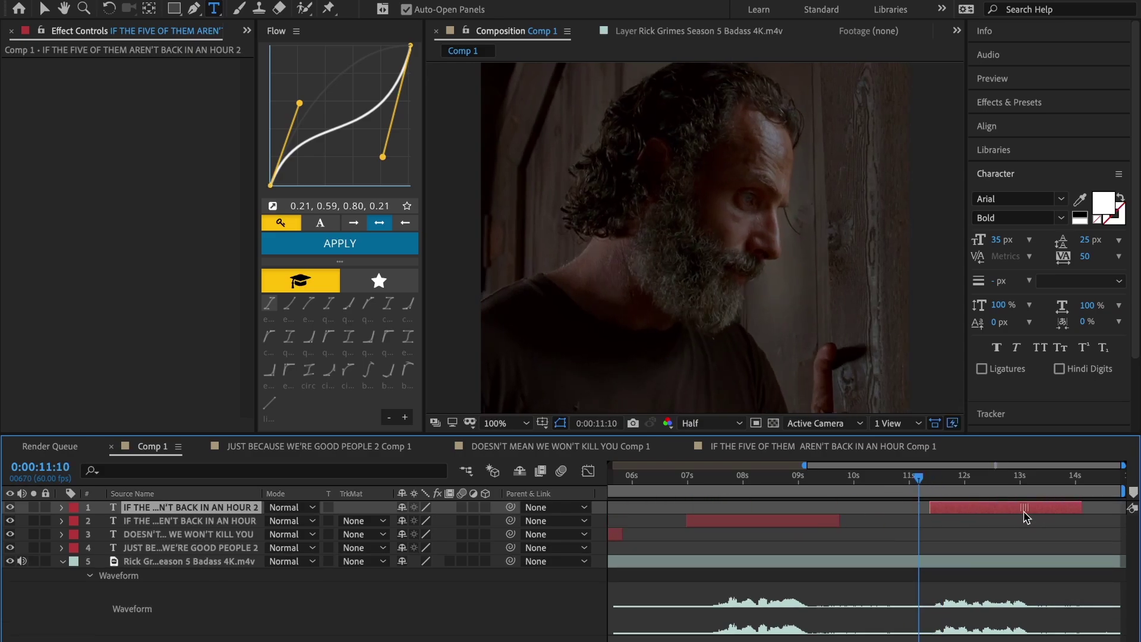
double_click(998, 511)
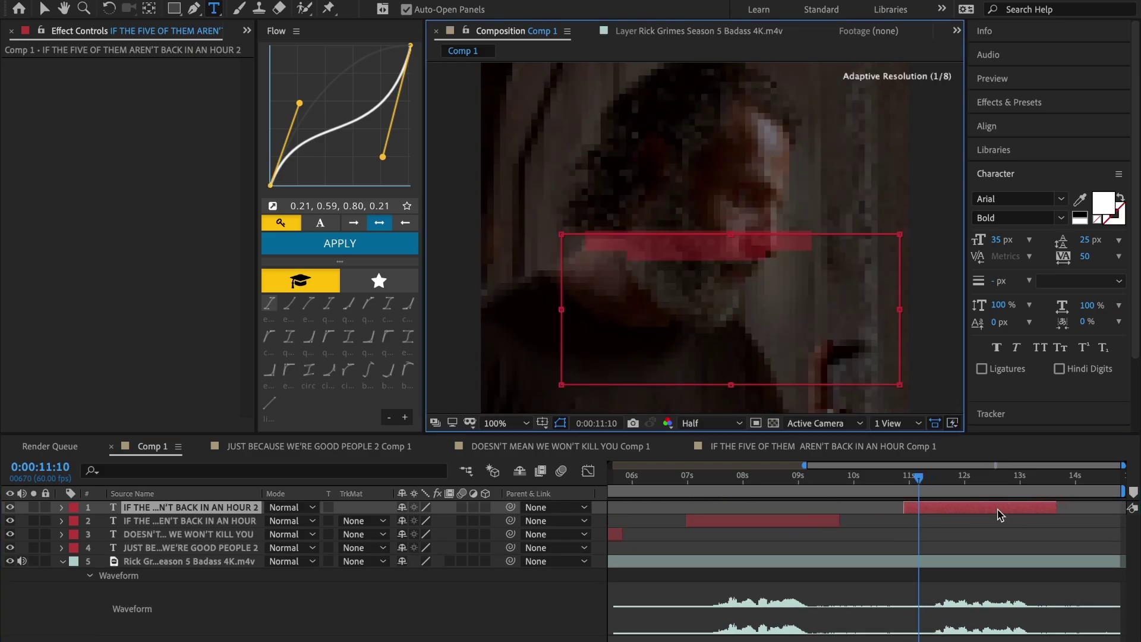
type("I'LL PUT A KNI")
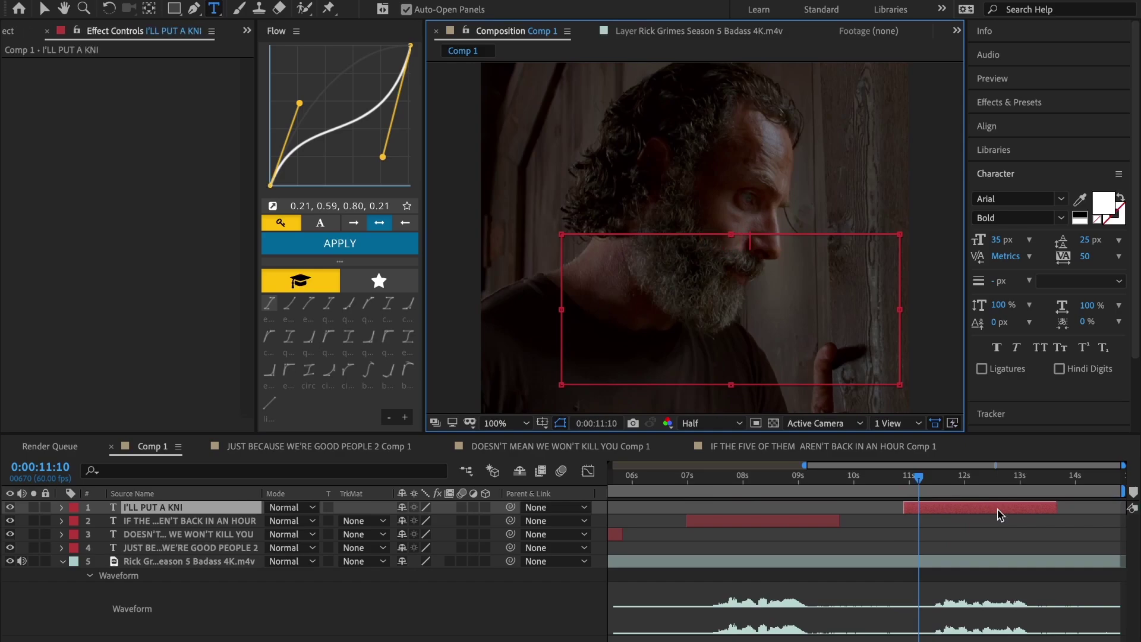
type("FE IN THE BASE OF YO")
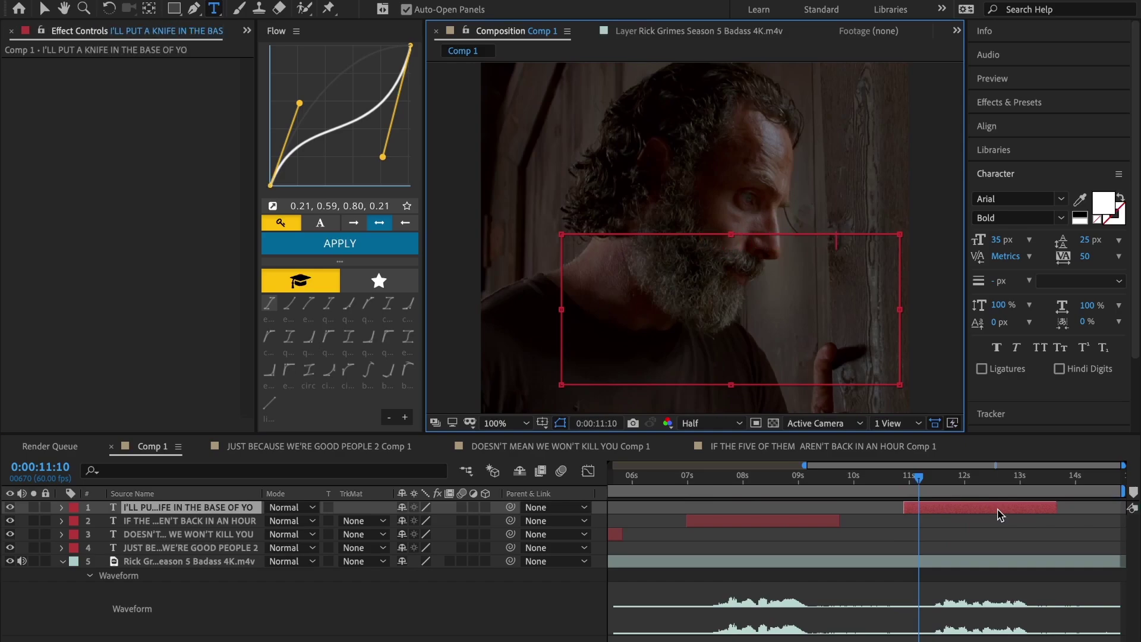
type("UR SKULL")
Break the fourth subtitle after IN THE onto two lines and preview it.
left_click(1019, 546)
key("space")
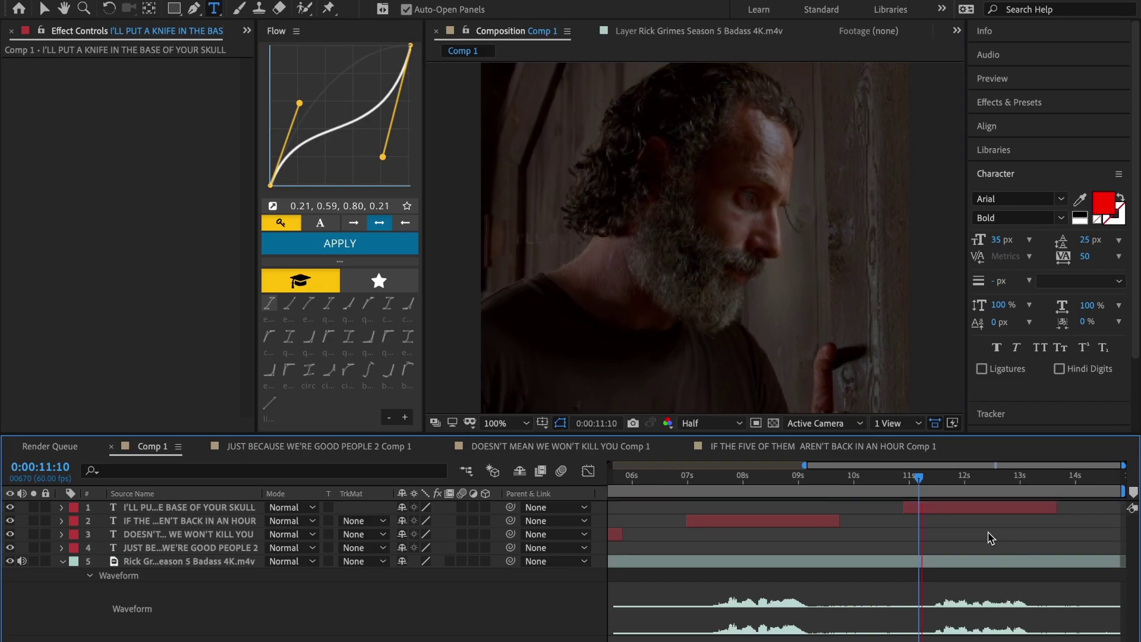
left_click(965, 508)
left_click(696, 239)
key("Return")
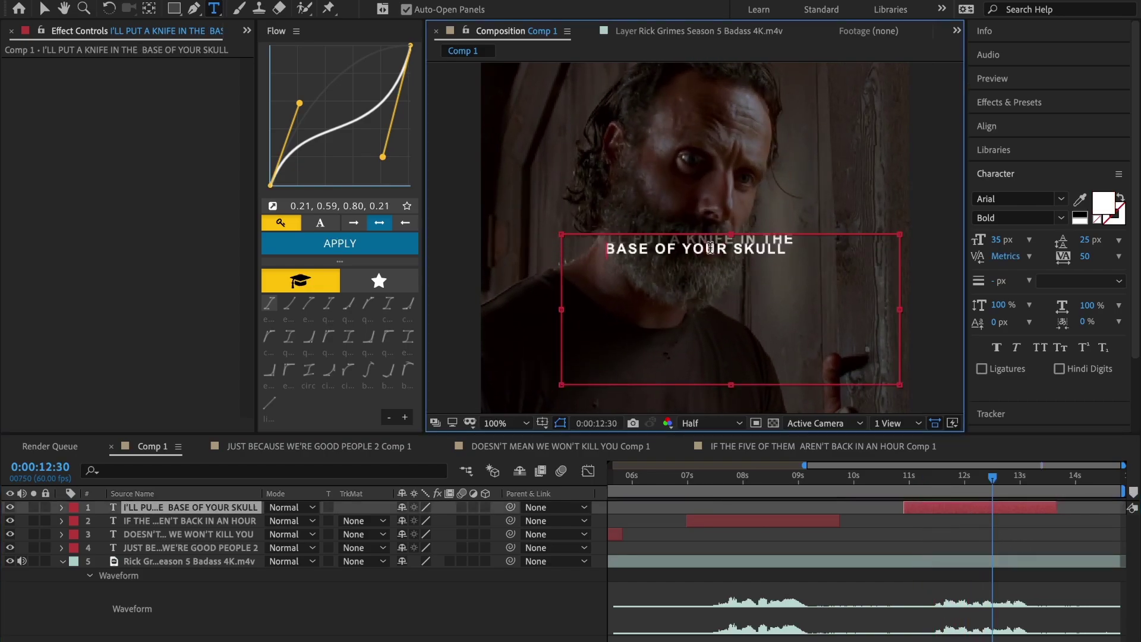
left_click(926, 528)
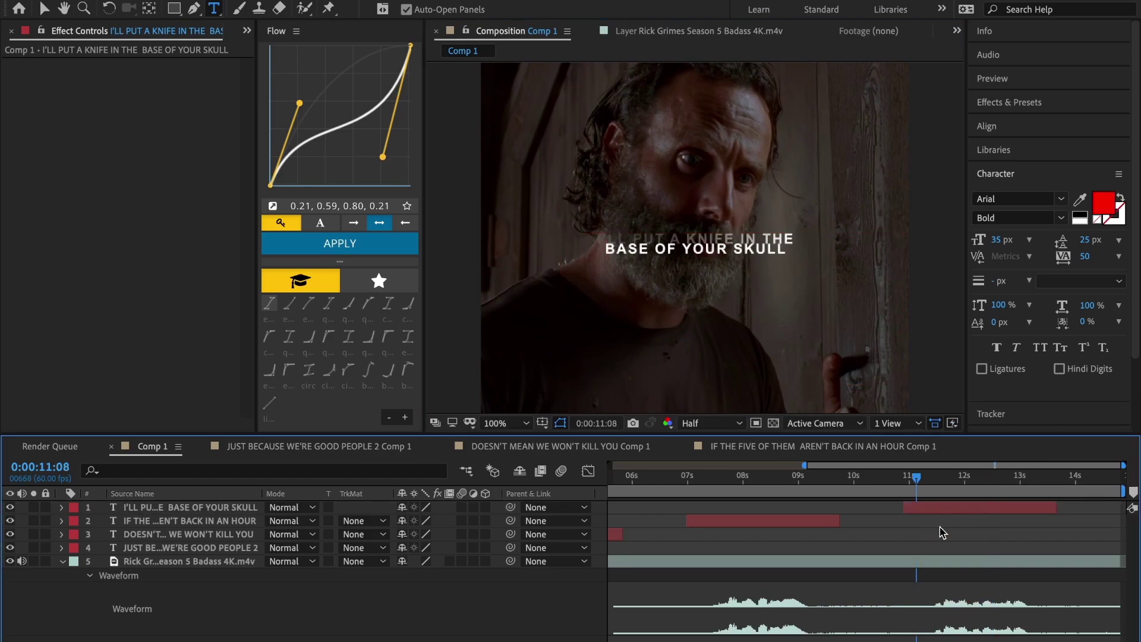
key("space")
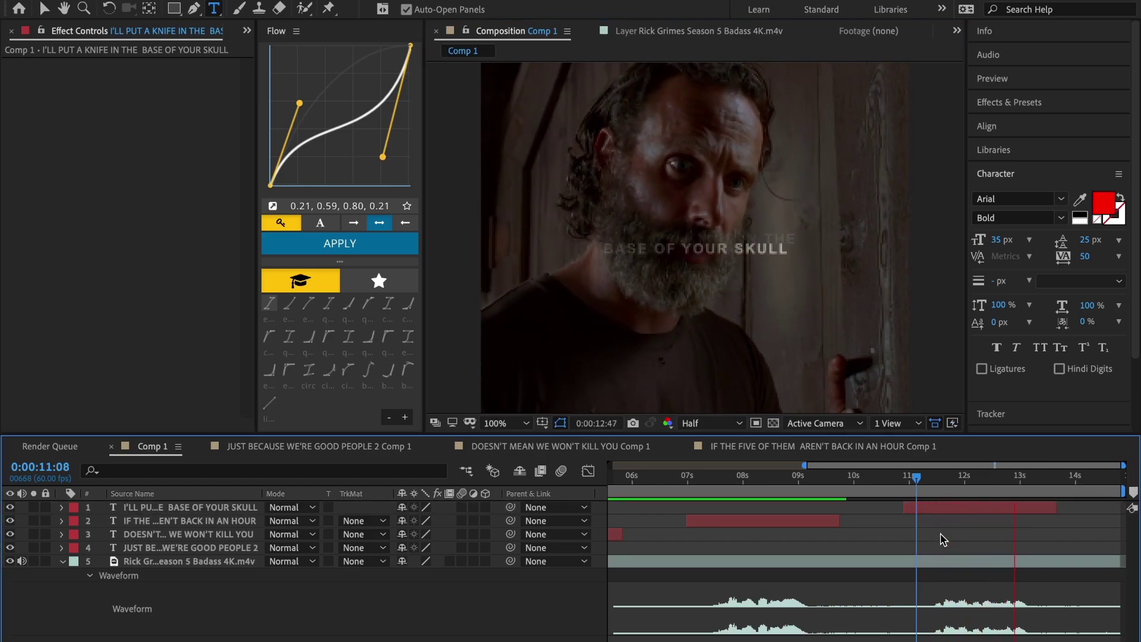
scroll(741, 499, "left", 5)
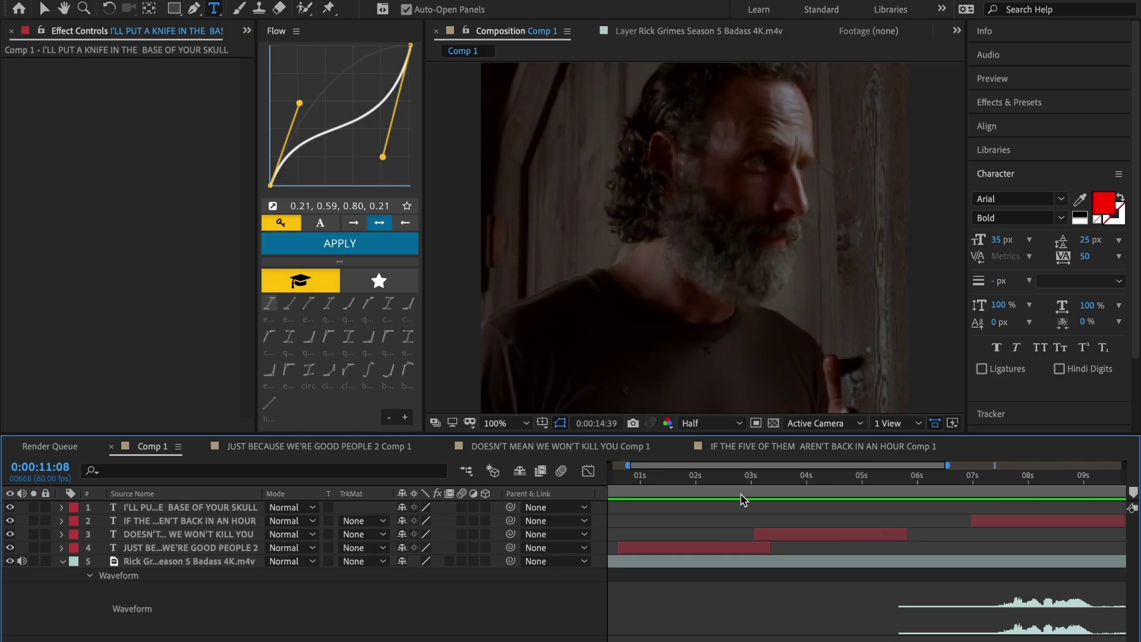
left_click_drag(719, 498, 642, 498)
key("minus")
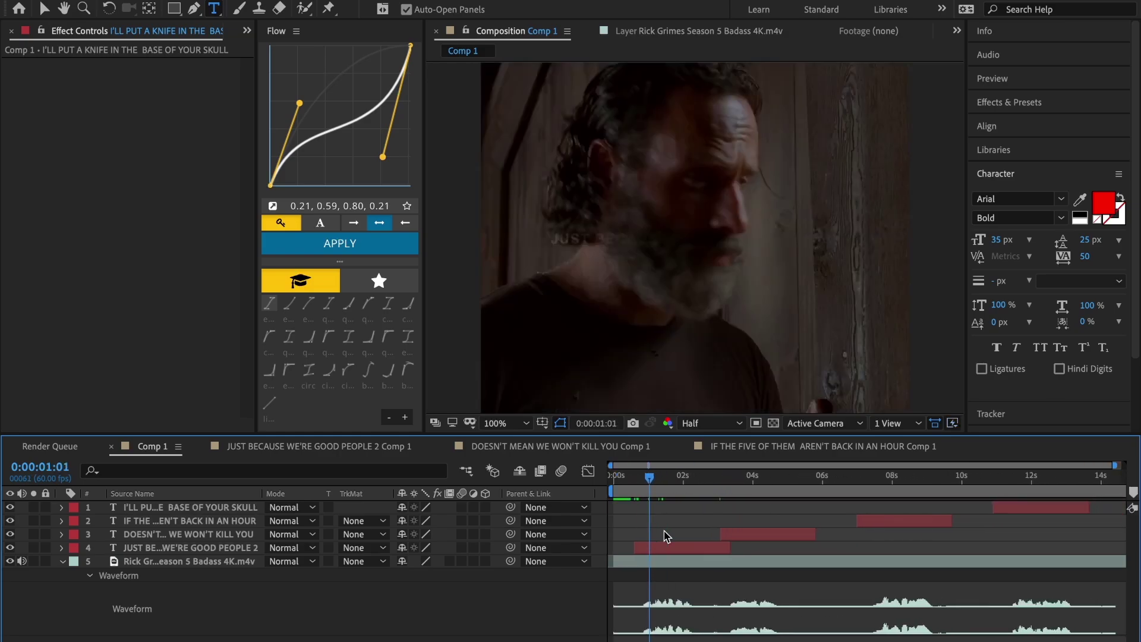
key("Home")
key("space")
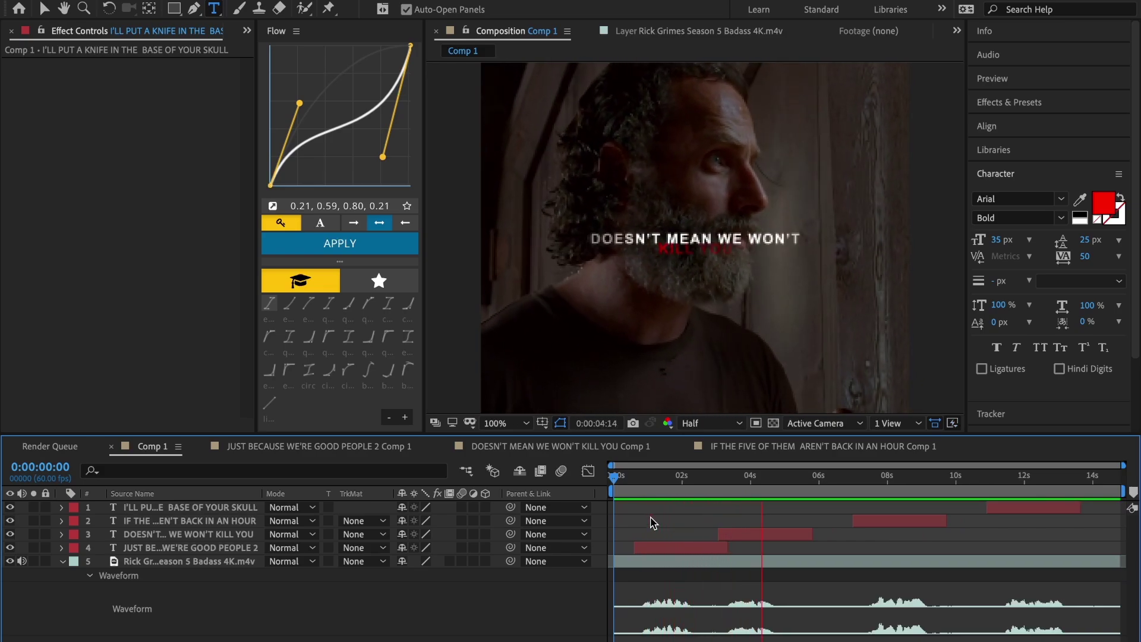
key("space")
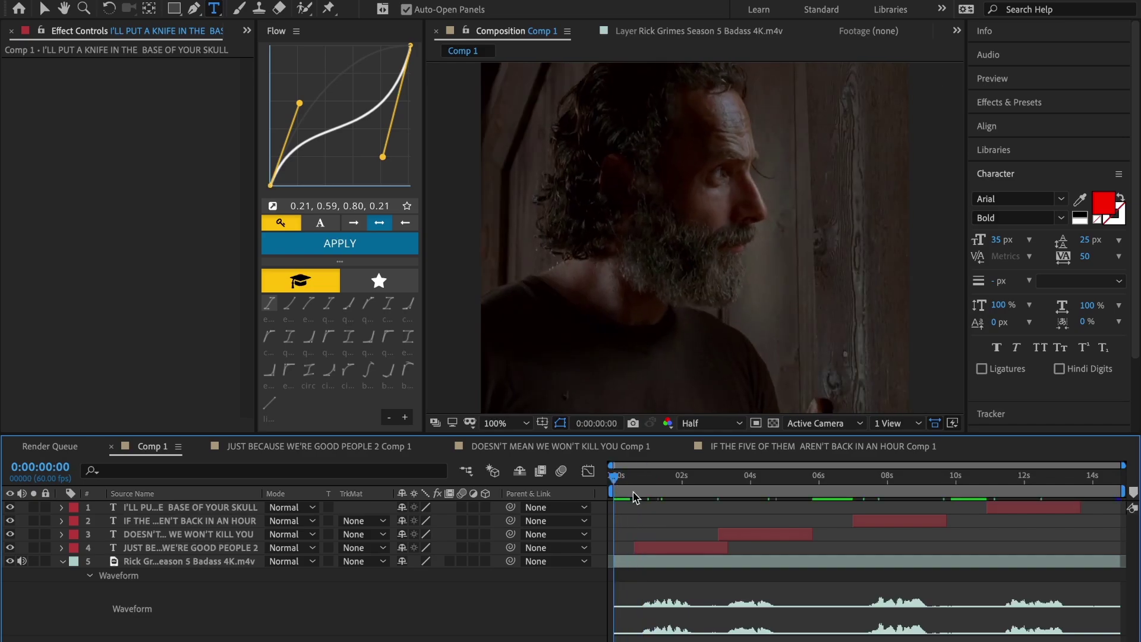
Pre-compose the JUST BECAUSE, DOESN'T MEAN, IF THE FIVE and I'LL PUT A KNIFE subtitle layers.
left_click(670, 548)
key("ctrl+shift+c")
key("Return")
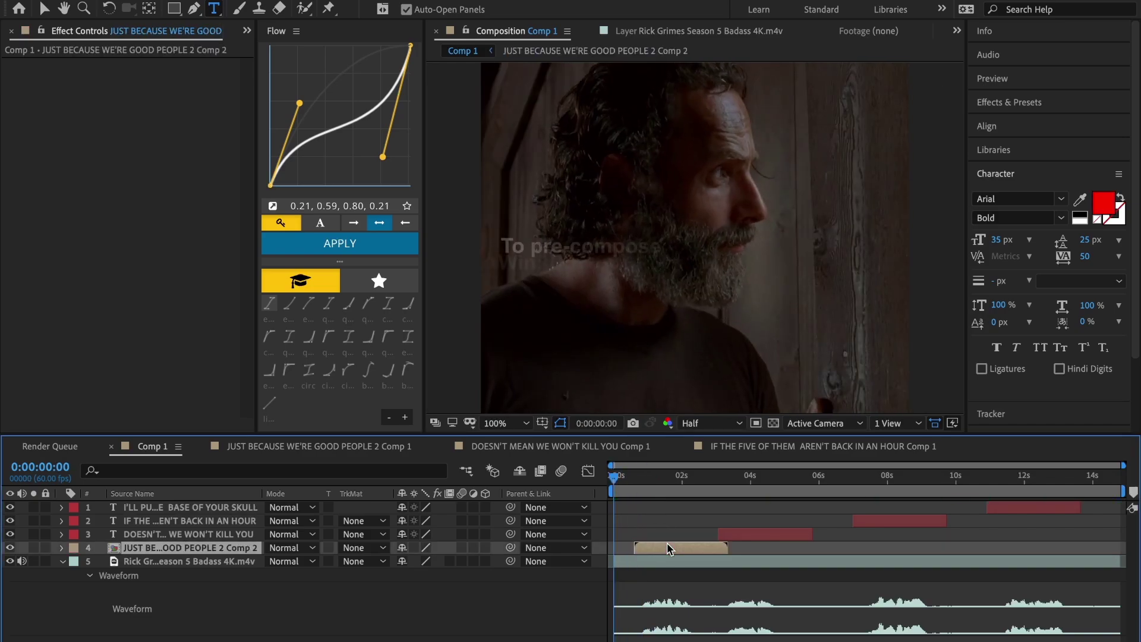
left_click(743, 535)
key("ctrl+shift+c")
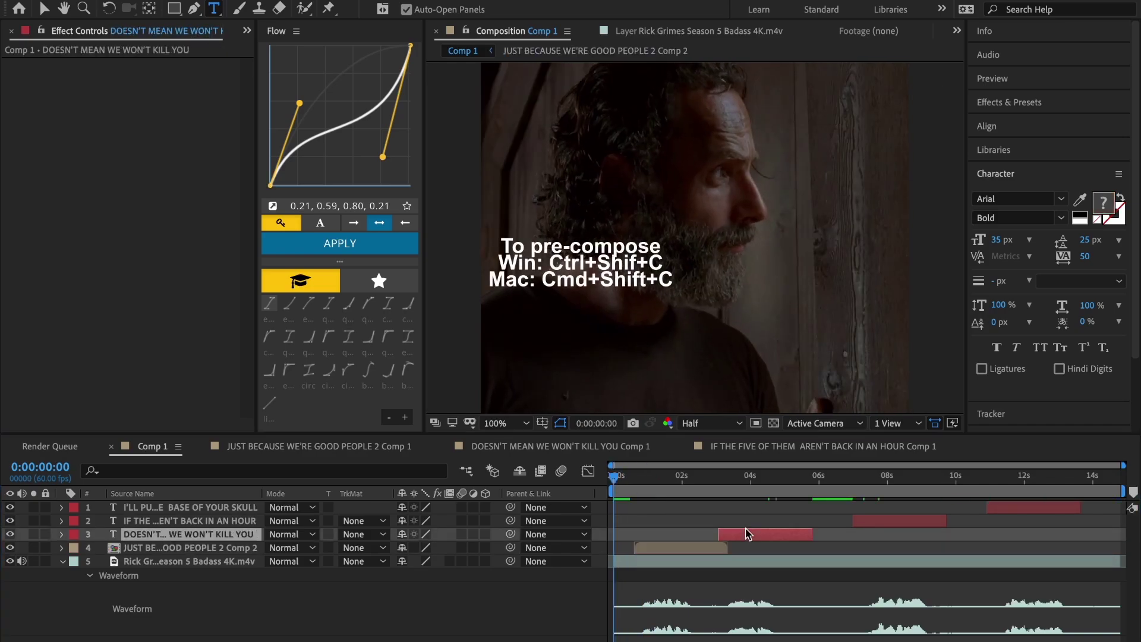
key("Return")
left_click(871, 523)
key("ctrl+shift+c")
key("Return")
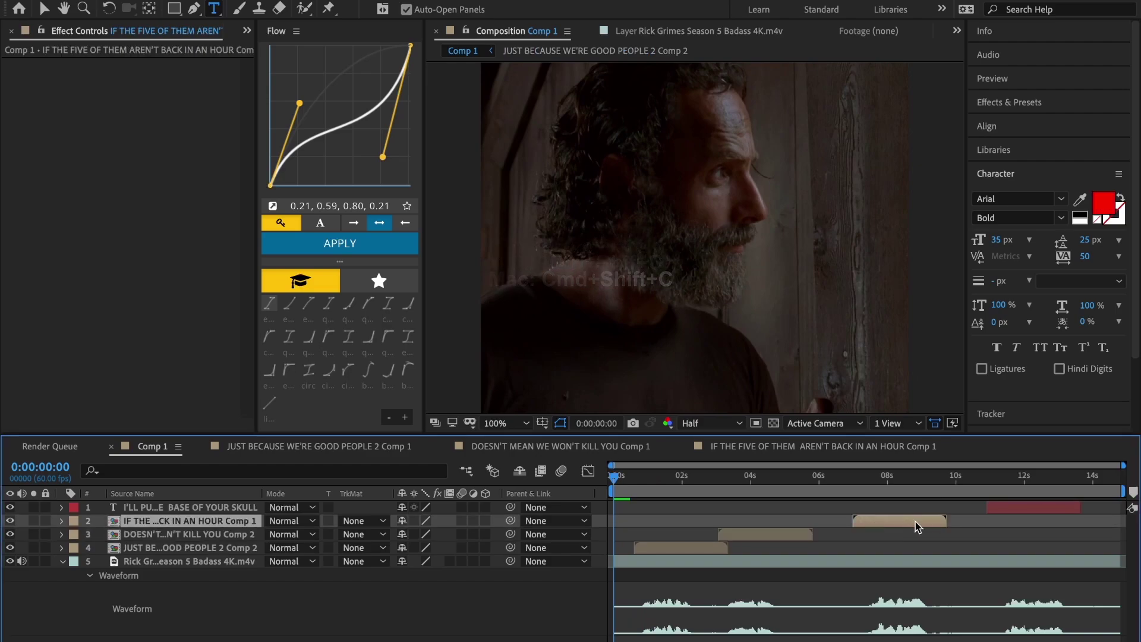
left_click(1010, 508)
key("ctrl+shift+c")
key("Return")
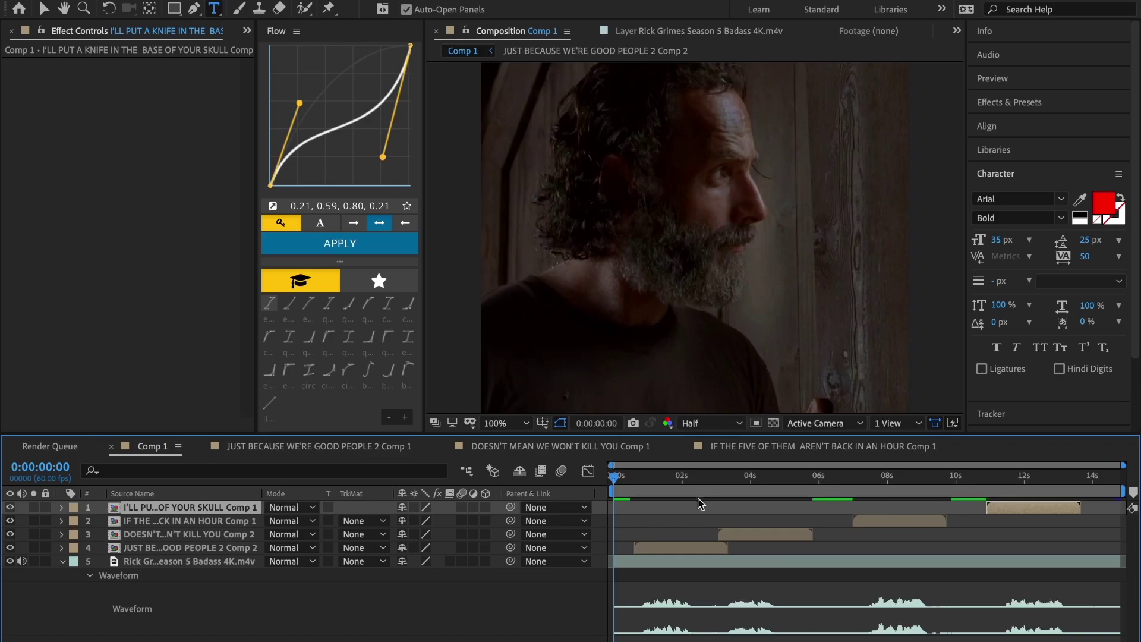
Move the playhead to 0:00:01:32 where the first subtitle shows and select its precomp.
left_click(698, 521)
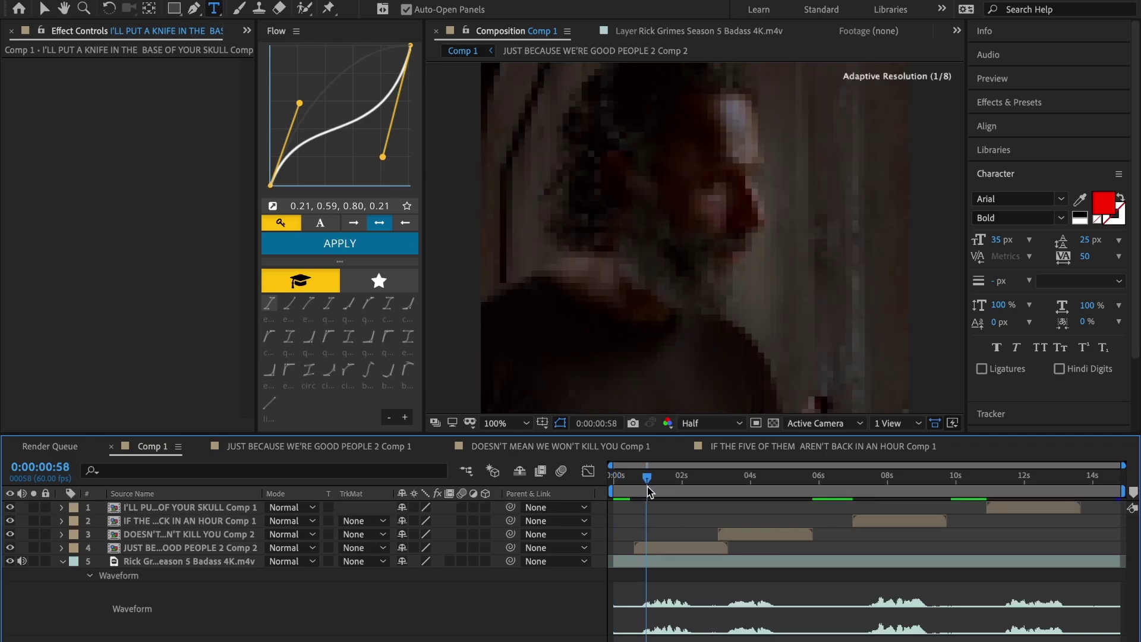
left_click_drag(650, 494, 666, 493)
left_click(680, 548)
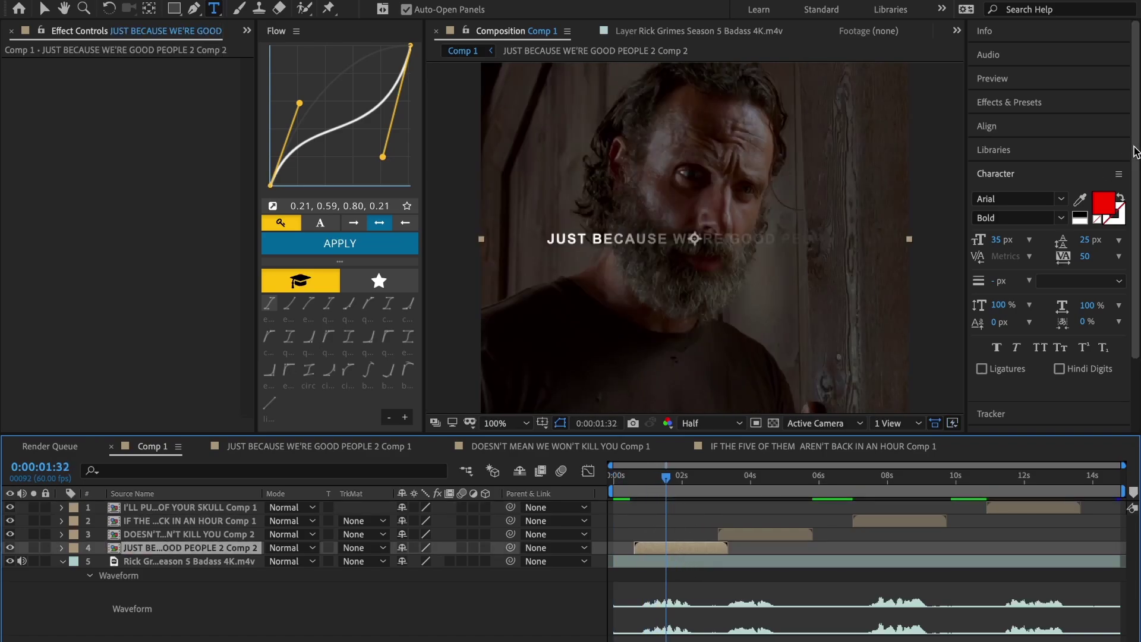
Apply Deep Glow to the JUST BECAUSE precomp with Exposure 0.20 and Radius 235.
left_click(1060, 105)
left_click(1063, 125)
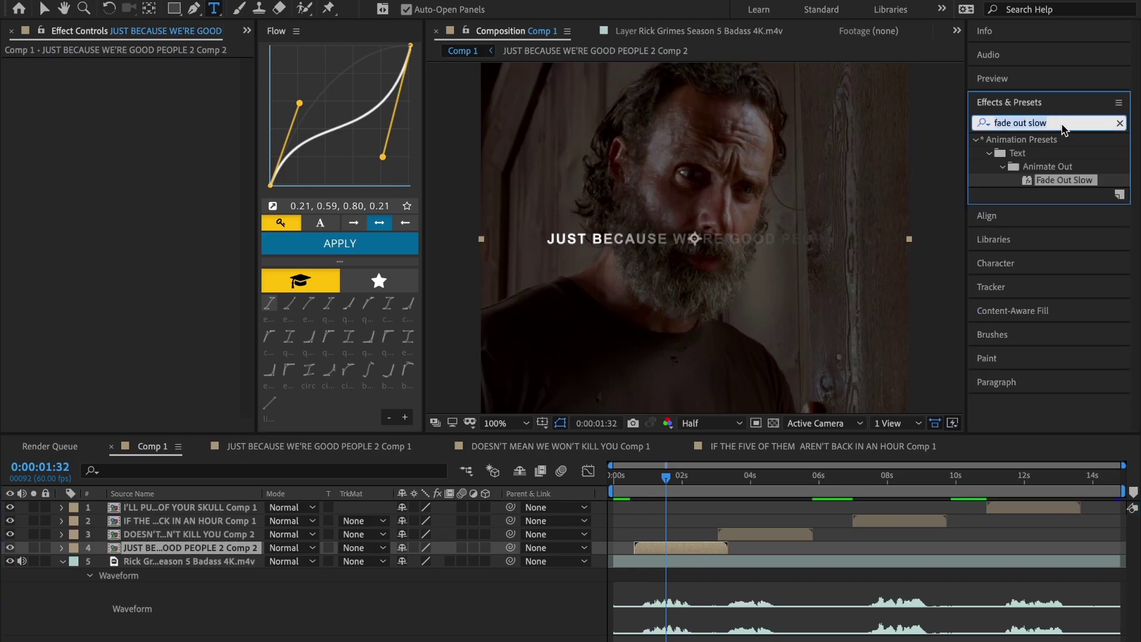
type("deep glow")
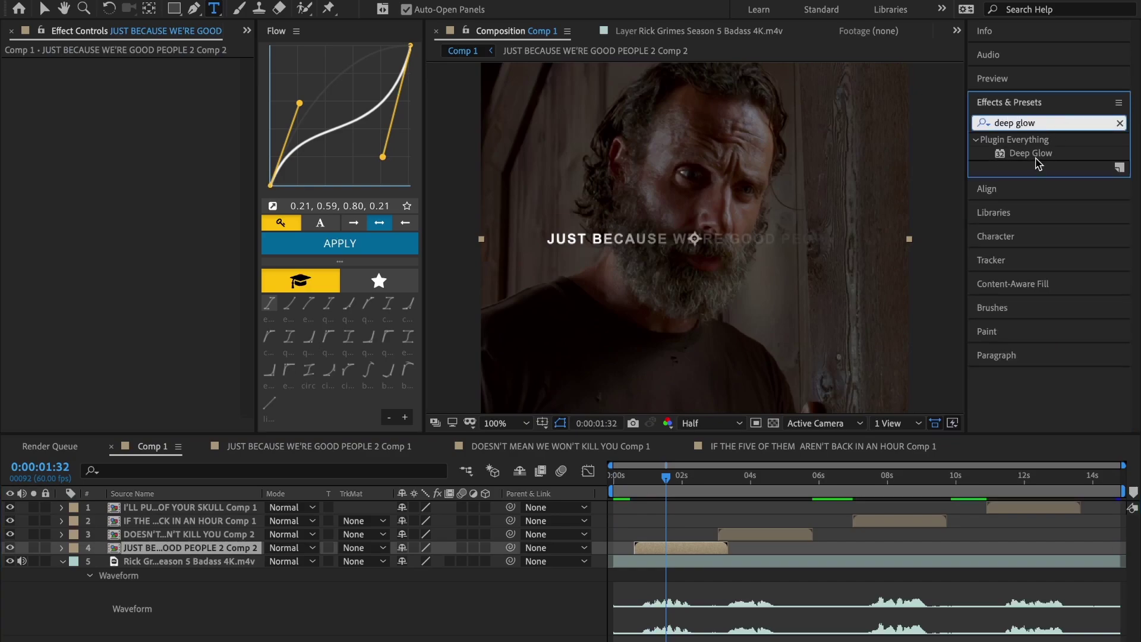
double_click(1035, 156)
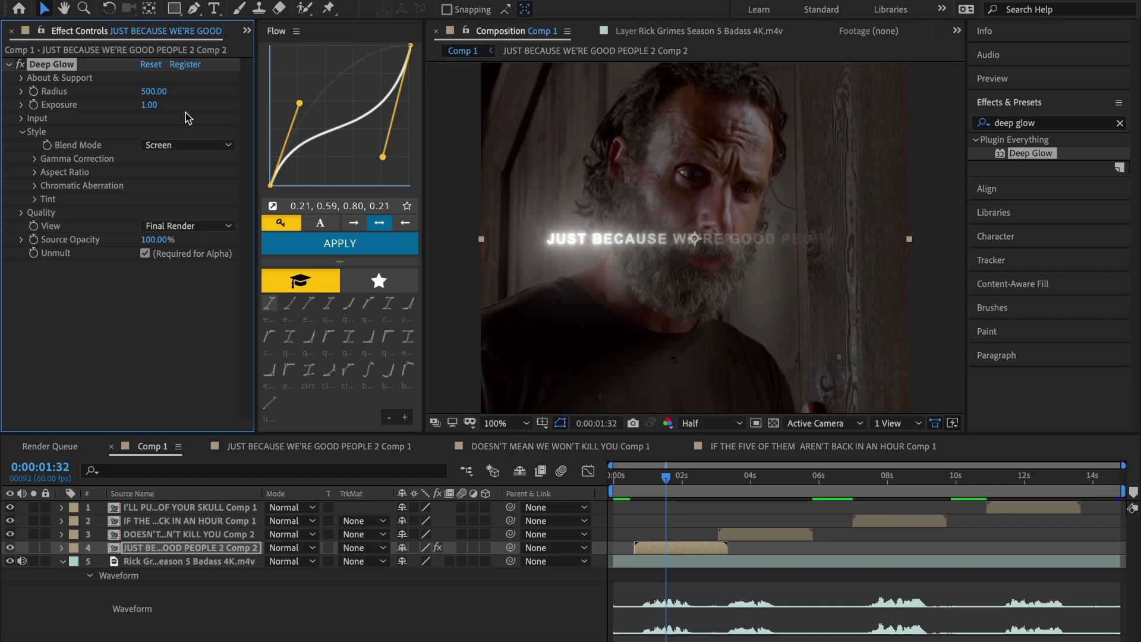
left_click(146, 105)
type("0.2")
key("Return")
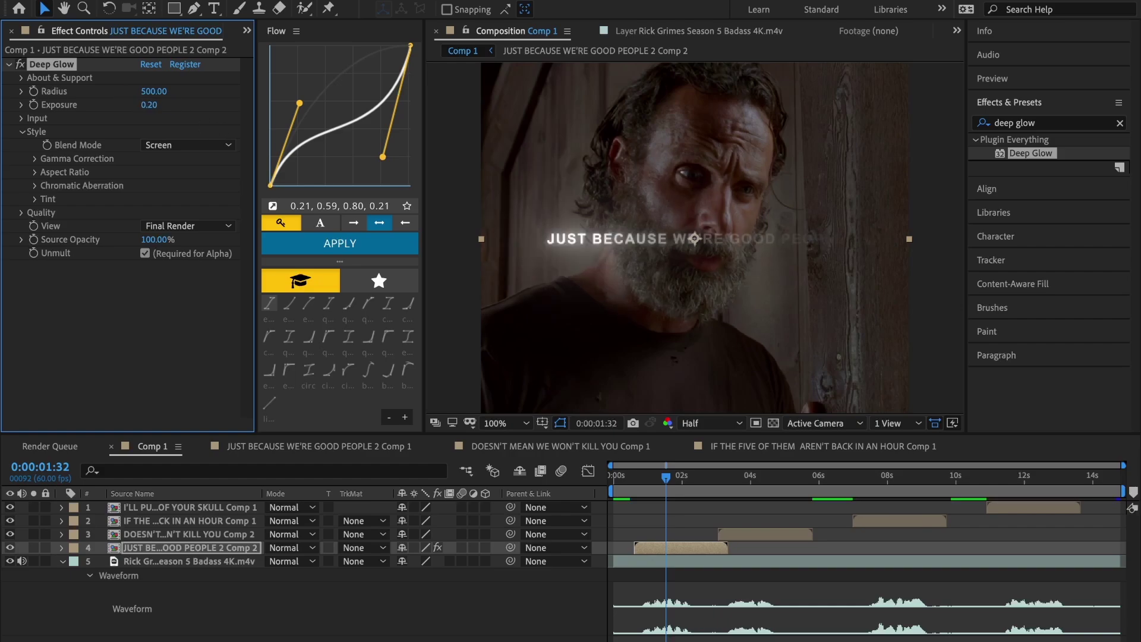
left_click(159, 91)
type("235")
key("Return")
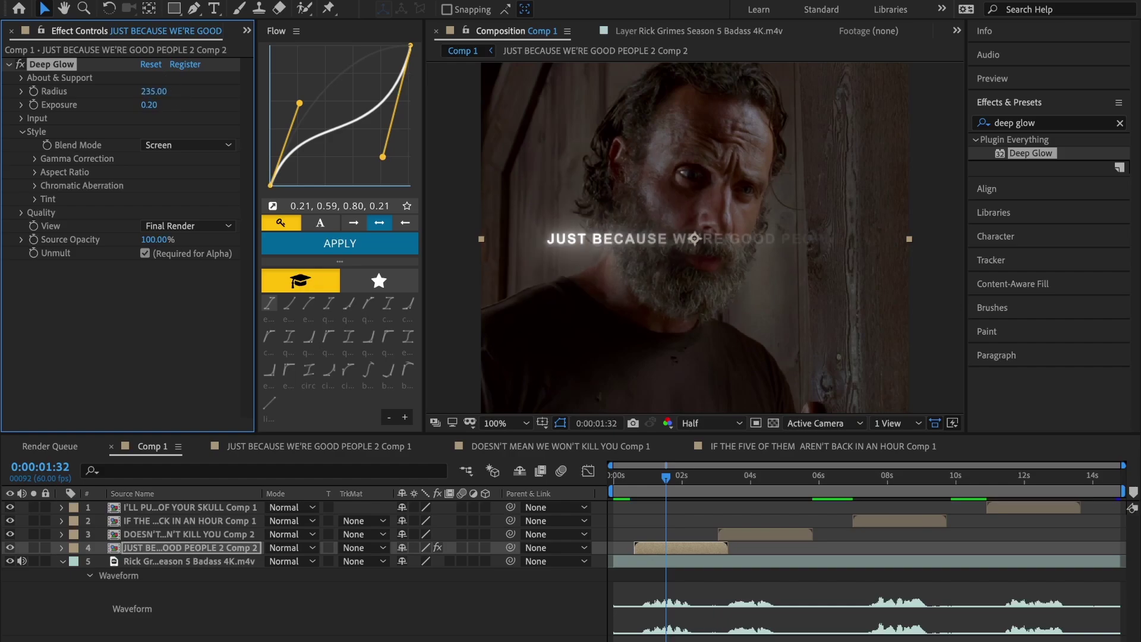
left_click(8, 65)
left_click(1026, 126)
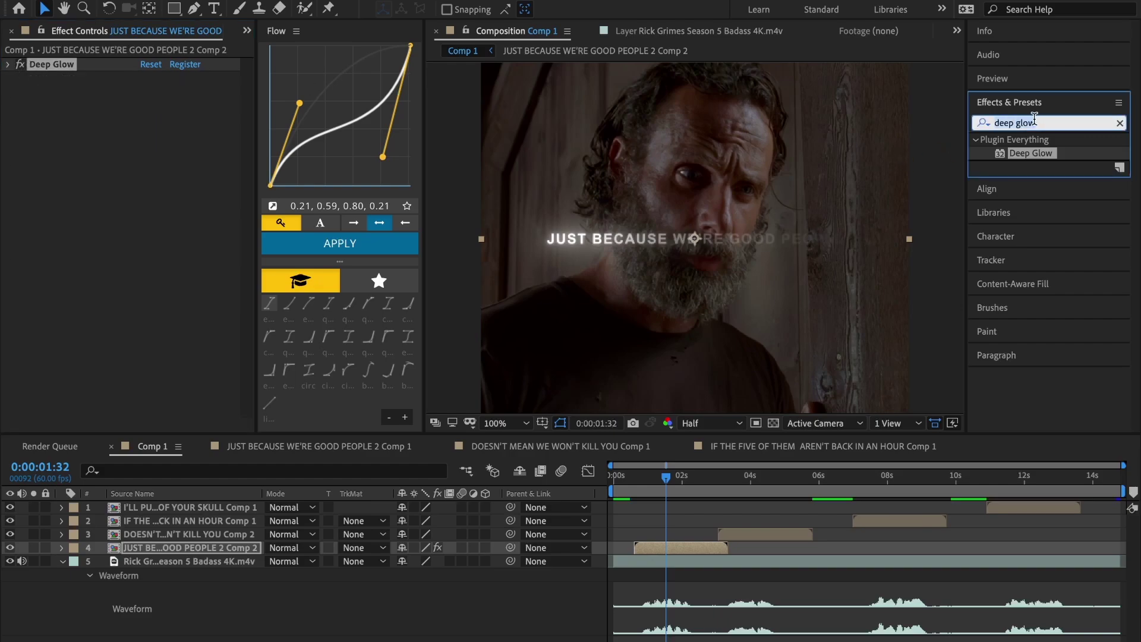
Apply S_DropShadow to the JUST BECAUSE precomp, lowering its blur and pulling it closer to the text.
type("s_dropshadow")
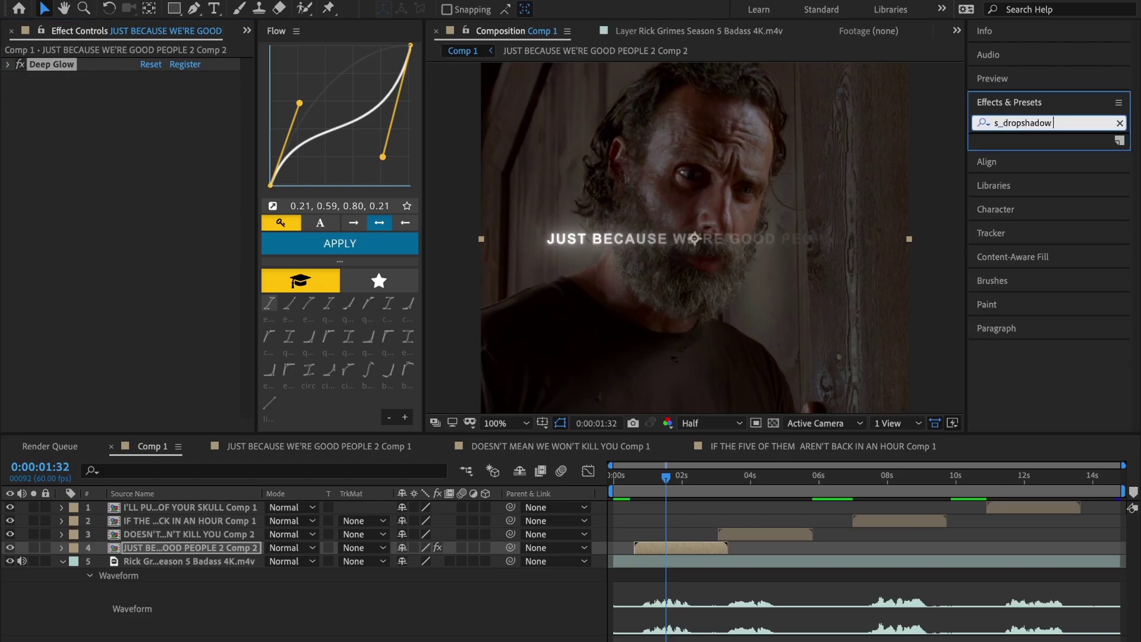
double_click(1066, 153)
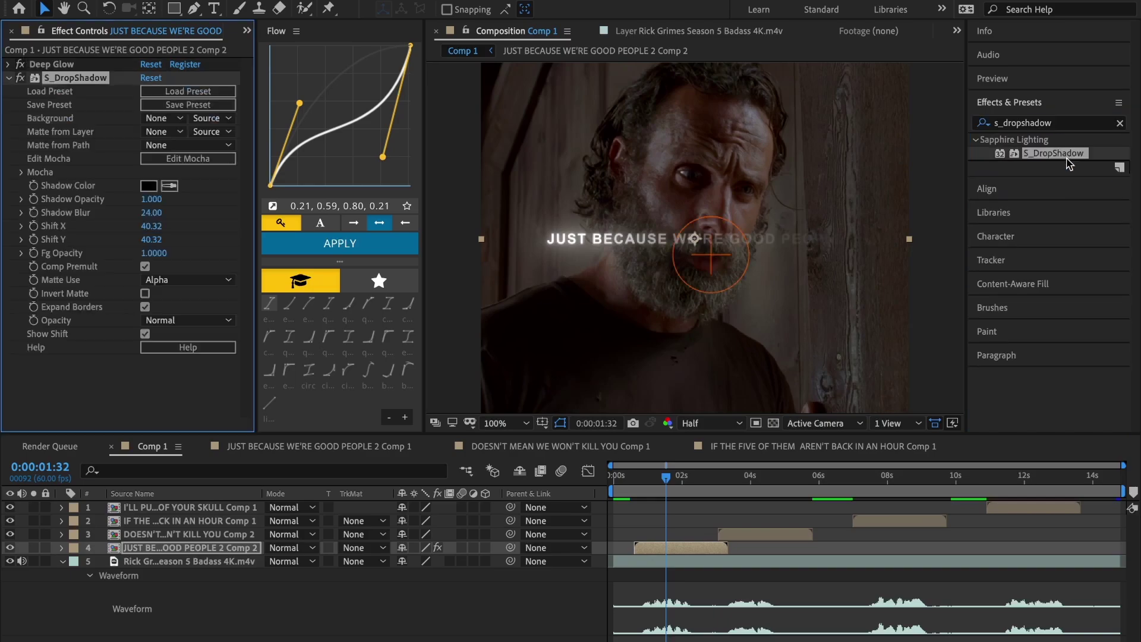
key("period")
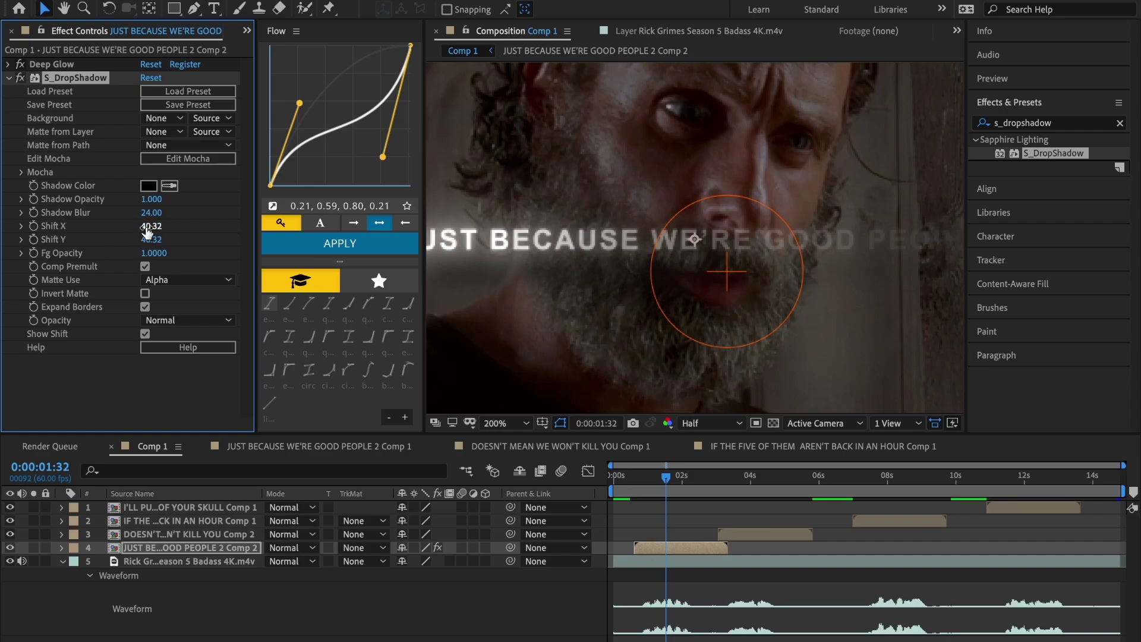
left_click_drag(150, 212, 141, 217)
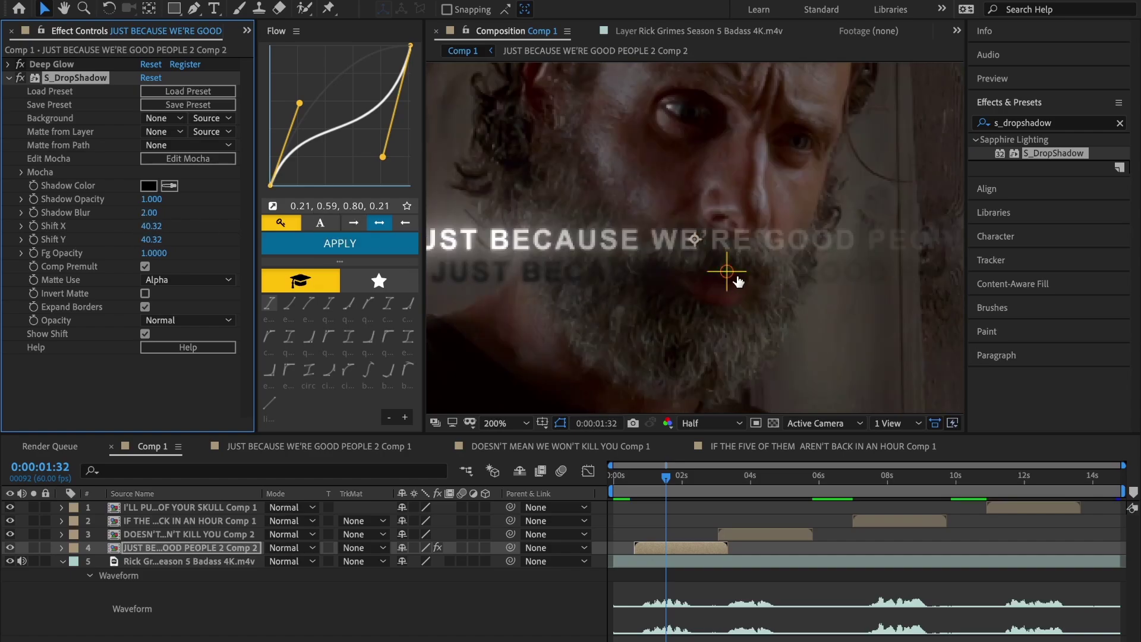
mouse_move(729, 278)
left_mouse_down()
mouse_move(722, 251)
mouse_move(705, 246)
left_mouse_up()
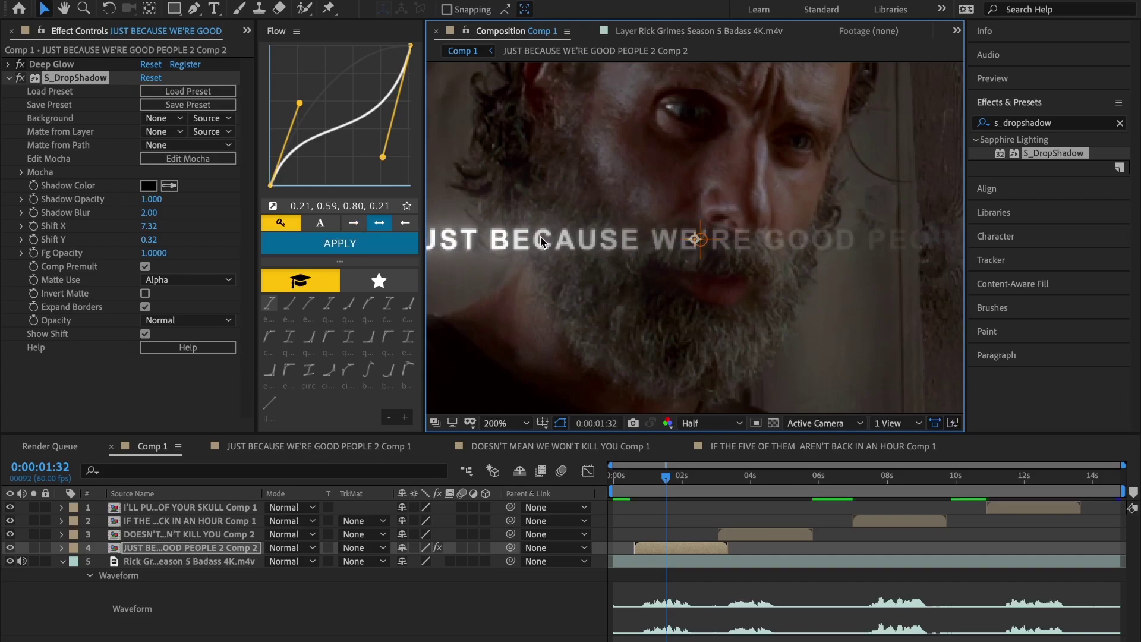
Fine-tune the shadow to Opacity 1.18, Blur 1.00, Shift X 6.32 and Shift Y 1.32.
scroll(540, 241, "up", 2)
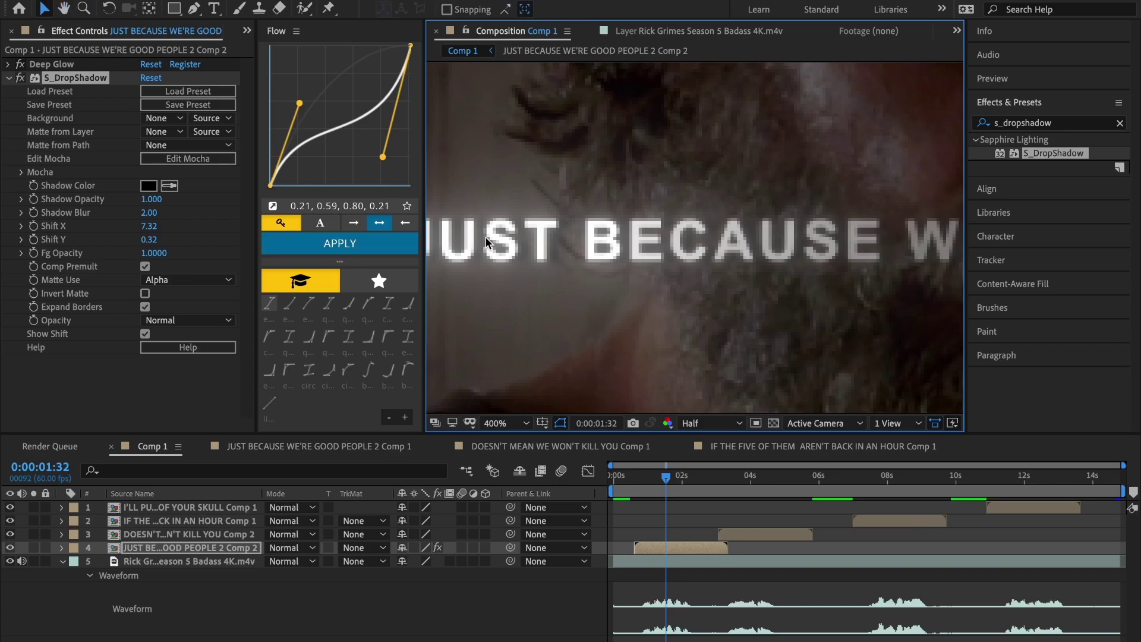
scroll(541, 243, "down", 2)
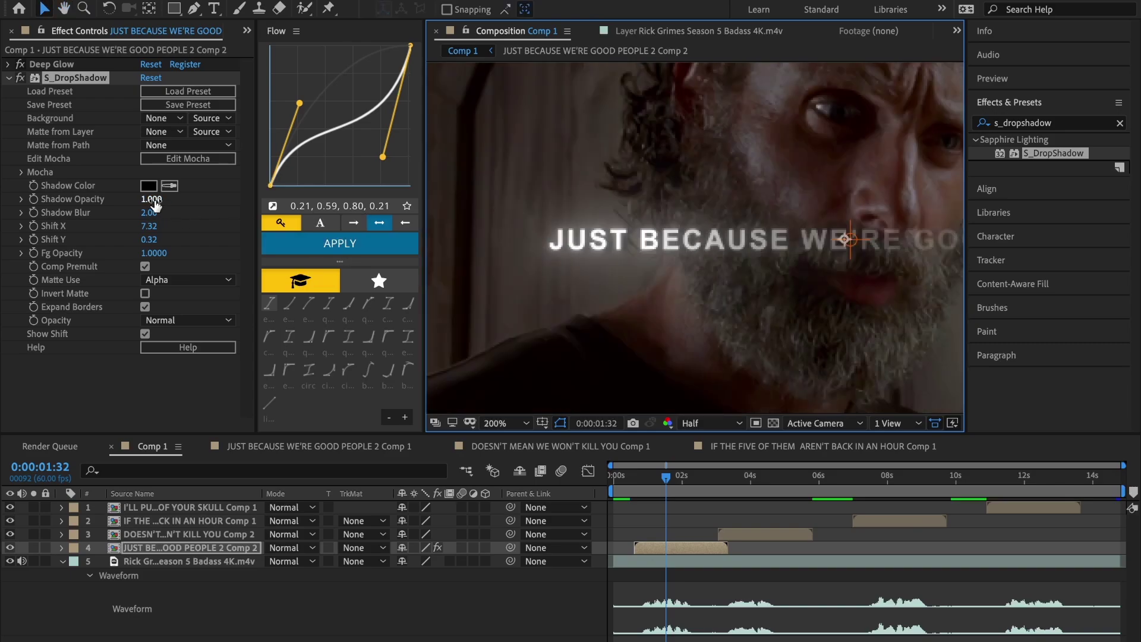
left_click_drag(150, 199, 170, 200)
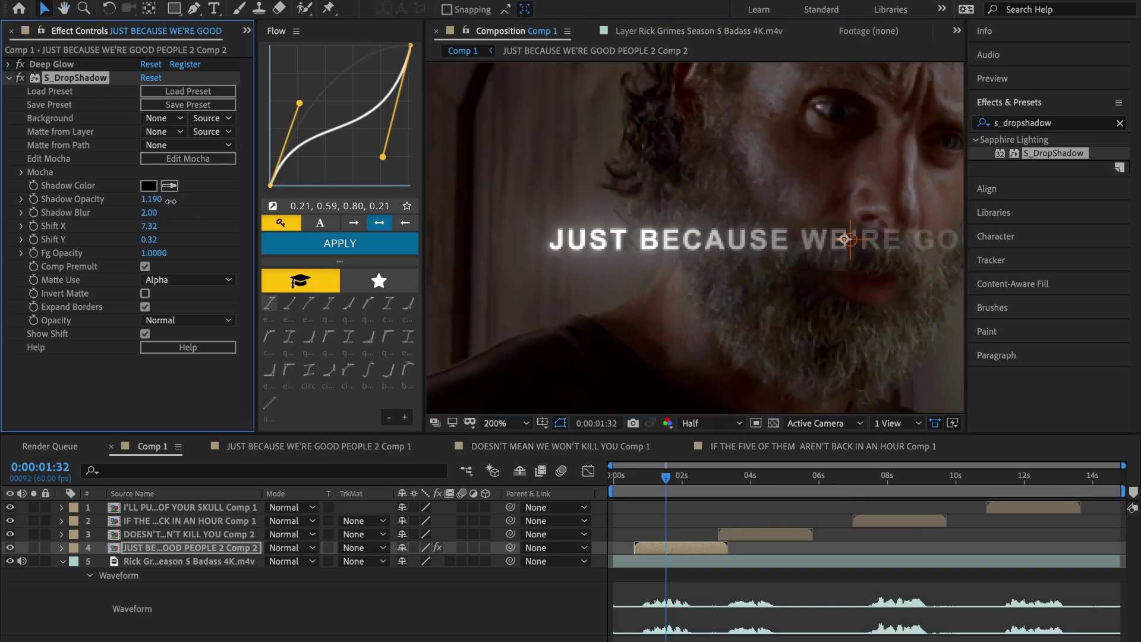
left_click_drag(849, 240, 848, 240)
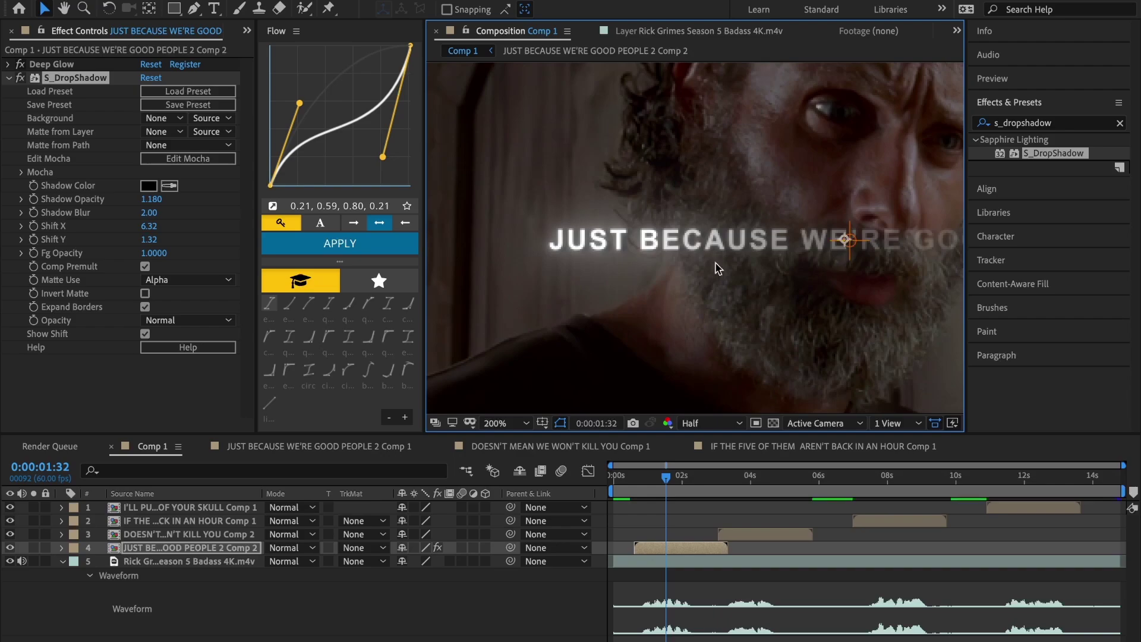
left_click(151, 215)
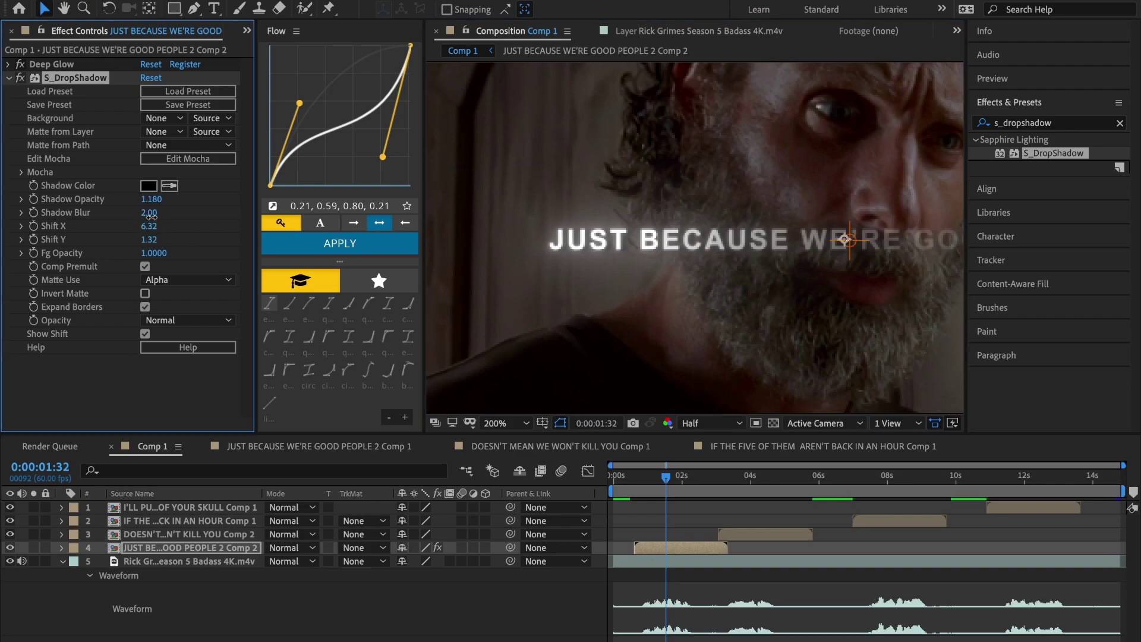
left_click_drag(138, 217, 141, 215)
left_click_drag(149, 213, 151, 214)
left_click(653, 499)
Preview the composition from the start.
key("Home")
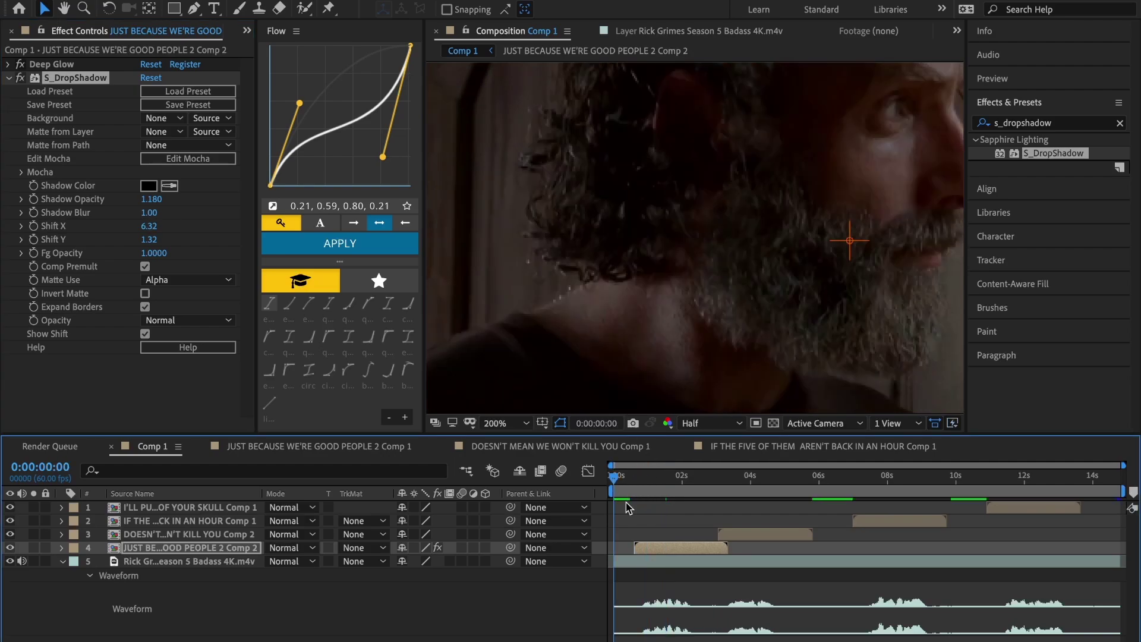
key("comma")
key("space")
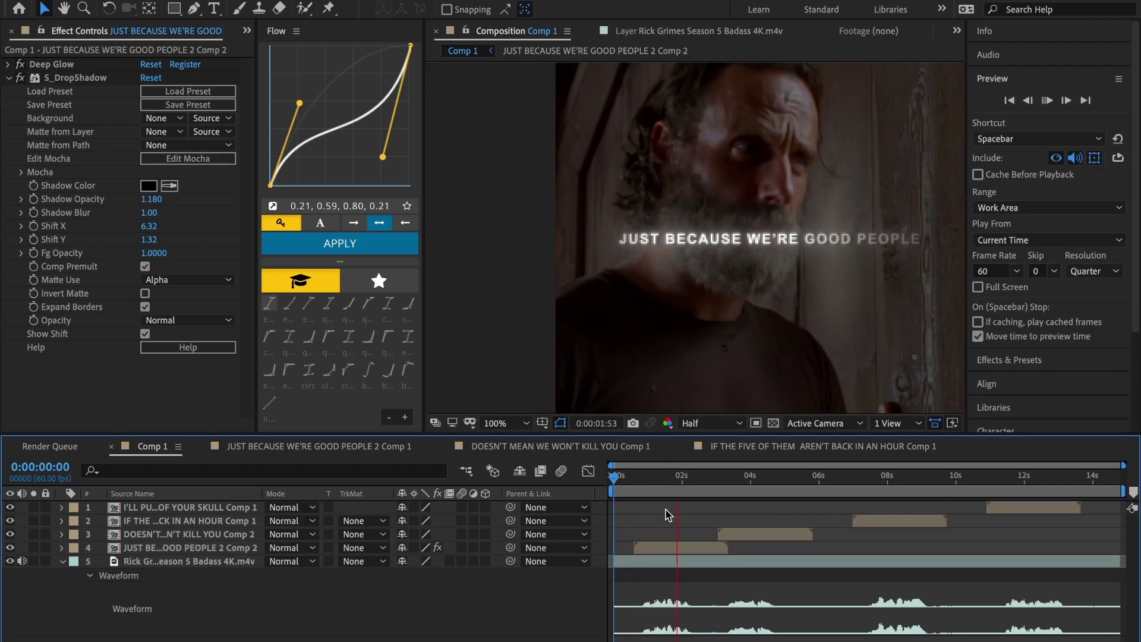
key("space")
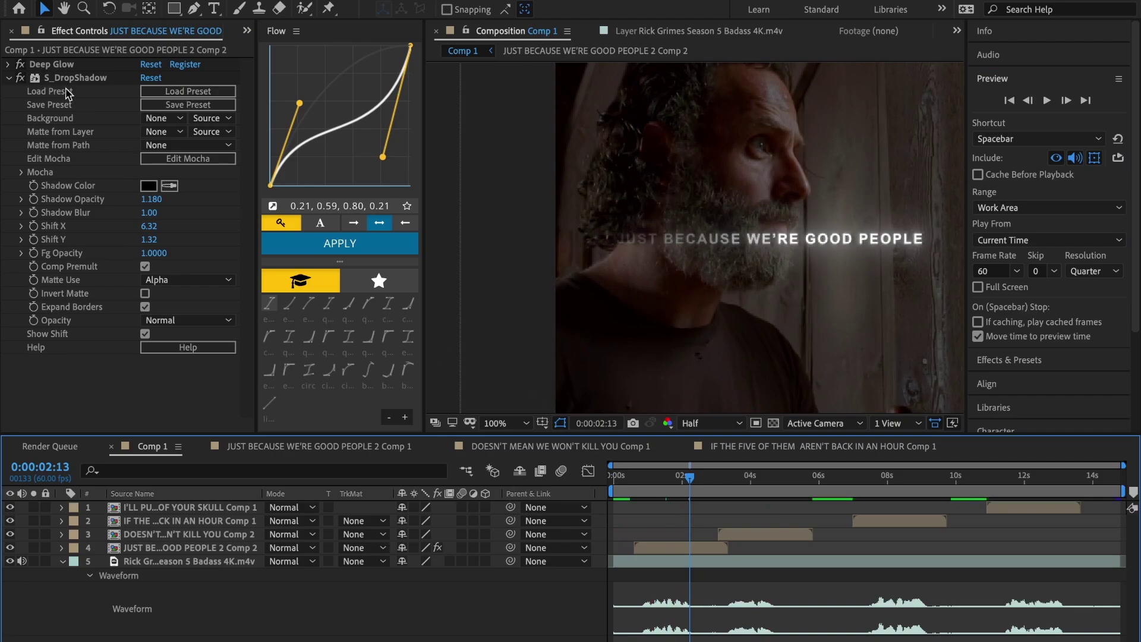
Copy Deep Glow and S_DropShadow onto the DOESN'T MEAN, IF THE FIVE and I'LL PUT A KNIFE precomps.
left_click(64, 79)
left_click(8, 77)
left_click(52, 65, "shift")
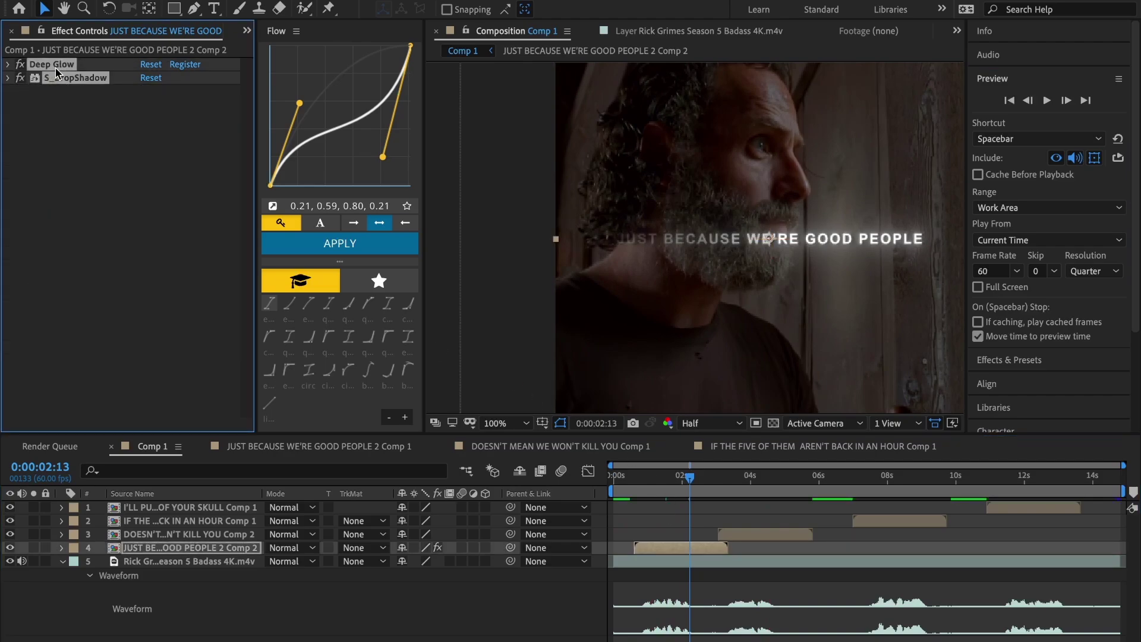
left_click(763, 536)
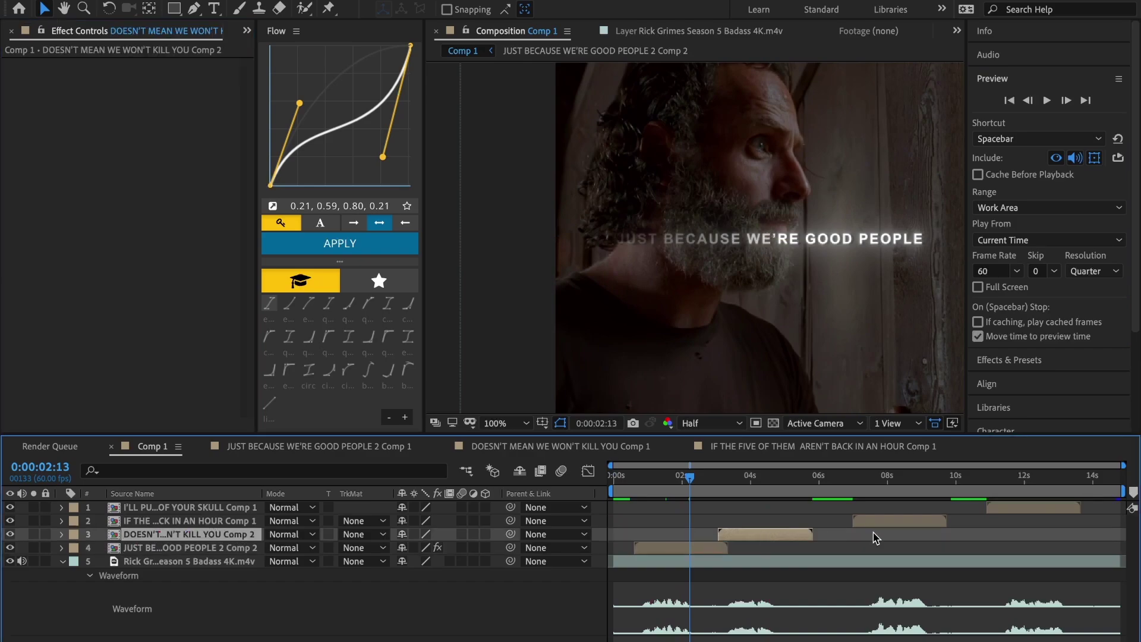
left_click(888, 521)
left_click(1010, 507)
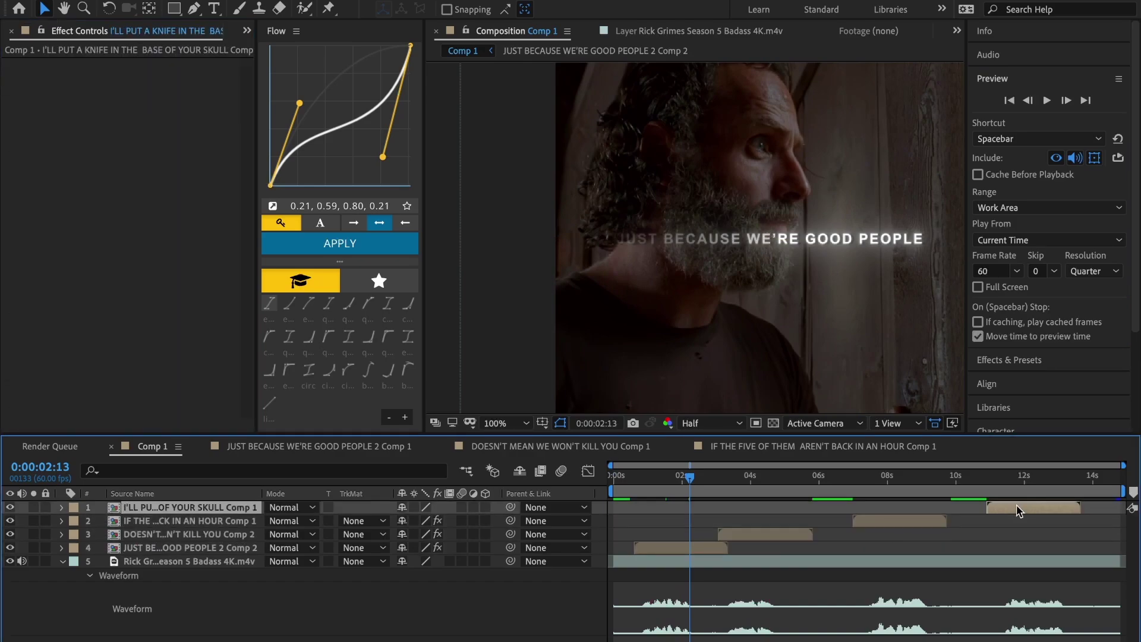
key("ctrl+v")
Play back the finished subtitled clip from the start.
left_click_drag(757, 482, 686, 496)
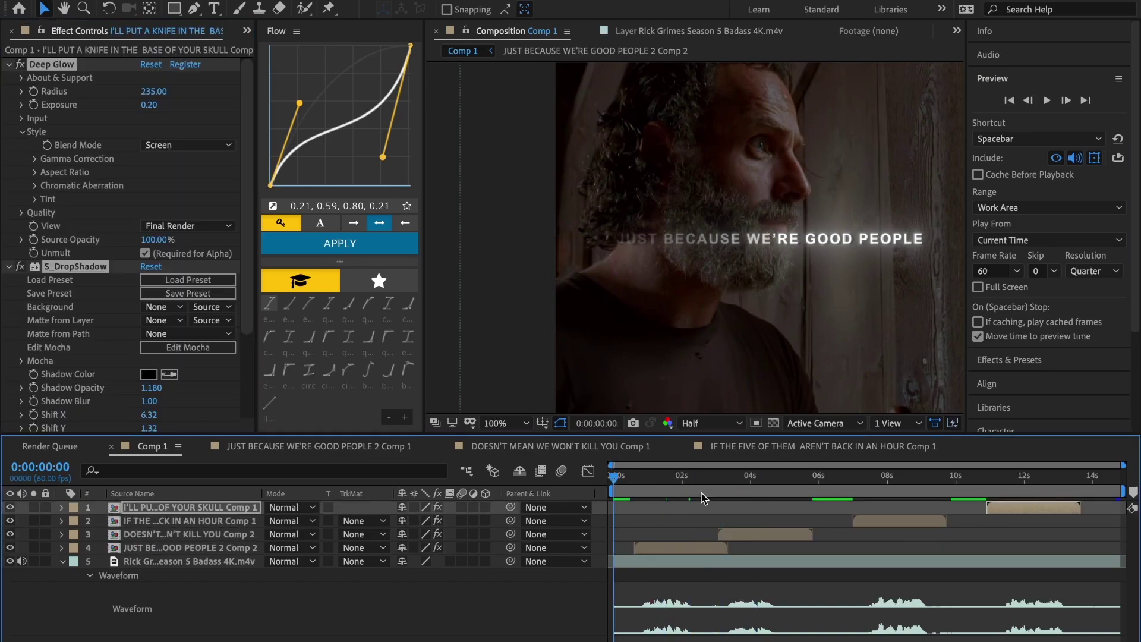
key("Home")
key("space")
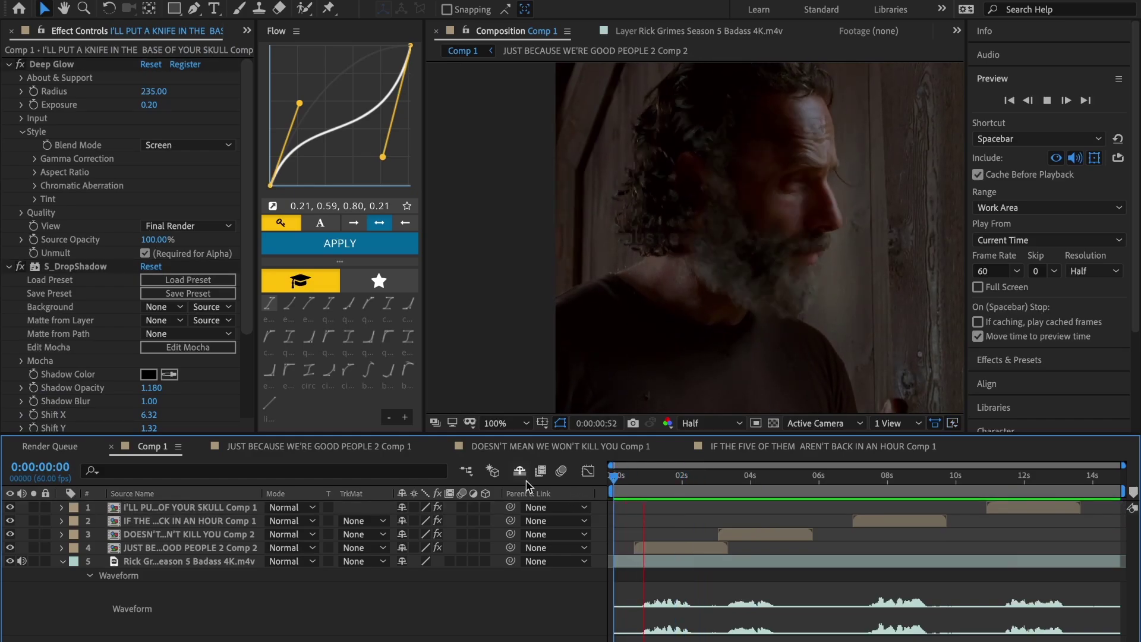